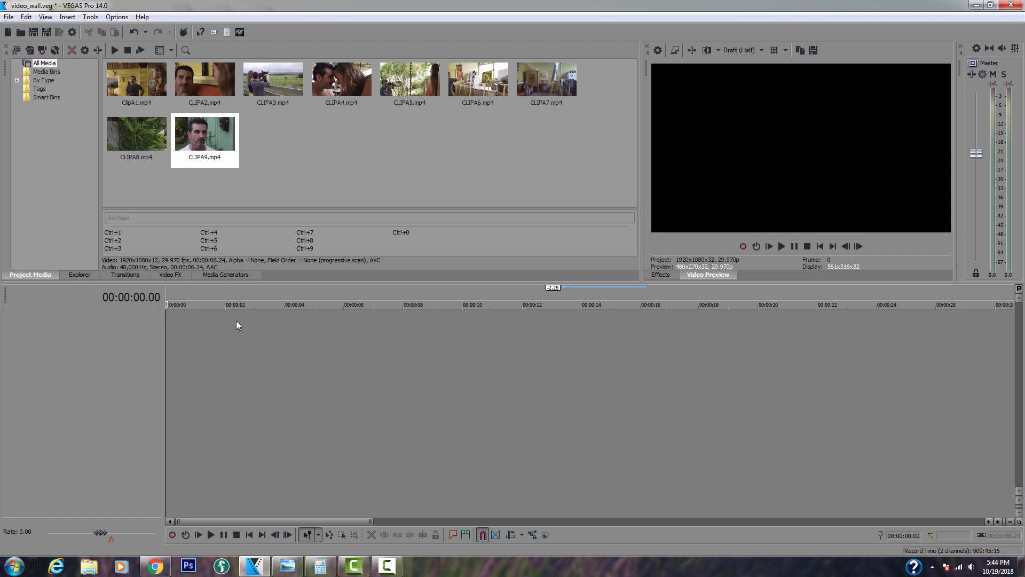
Add four empty video tracks to the timeline.
key("ctrl+shift+q")
key("ctrl+shift+q")
key("ctrl+shift+q")
key("ctrl+shift+q")
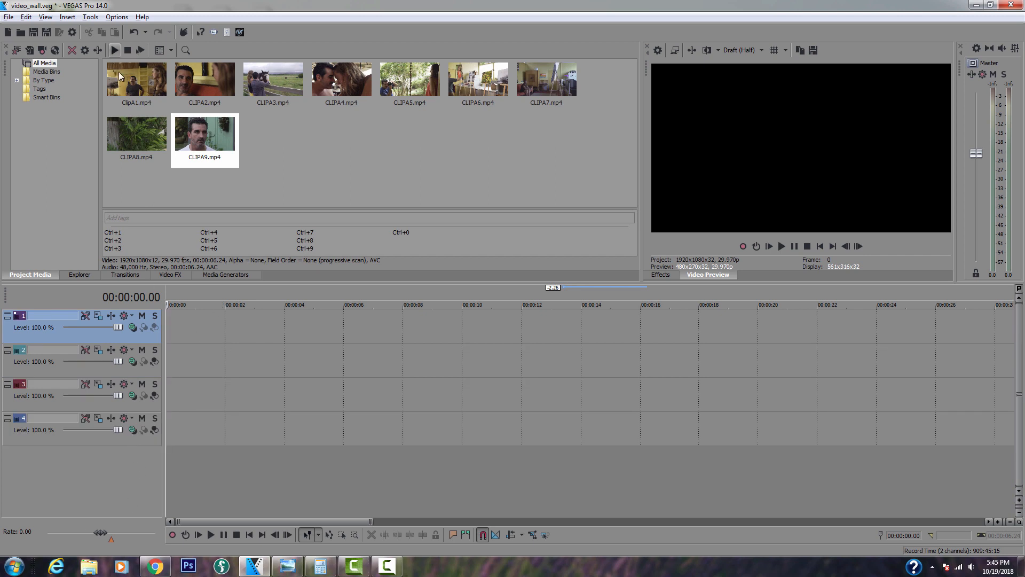
Place only the video of ClipA1.mp4 at the start of track 1 and only the video of CLIPA2.mp4 at the start of track 2.
left_click(124, 86)
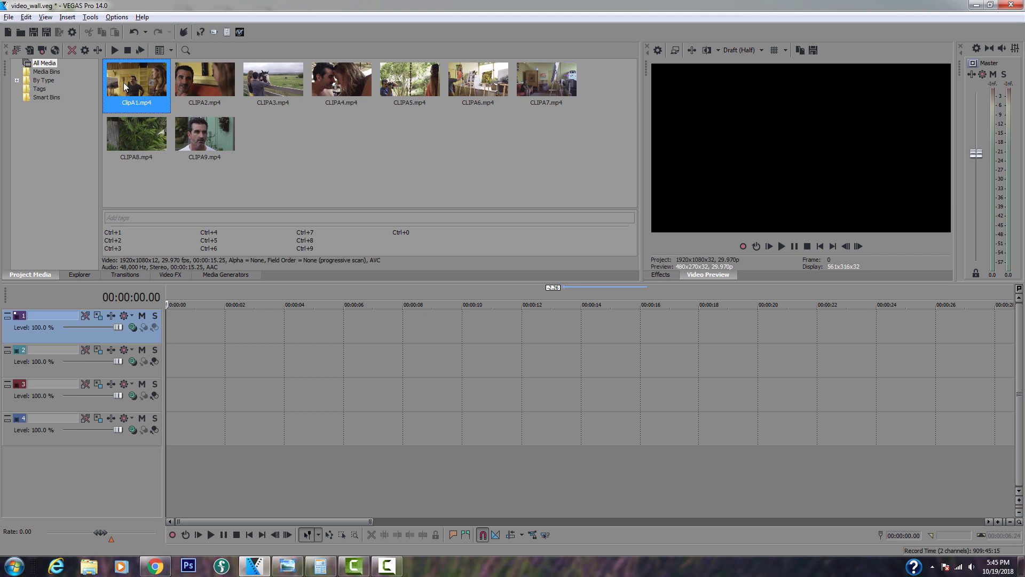
left_click_drag(124, 85, 162, 314)
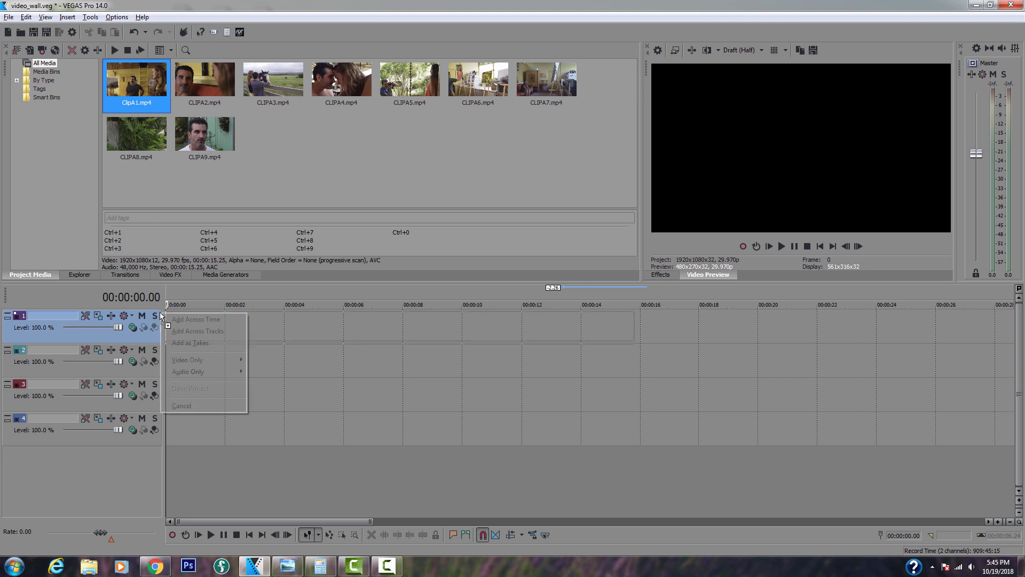
mouse_move(200, 360)
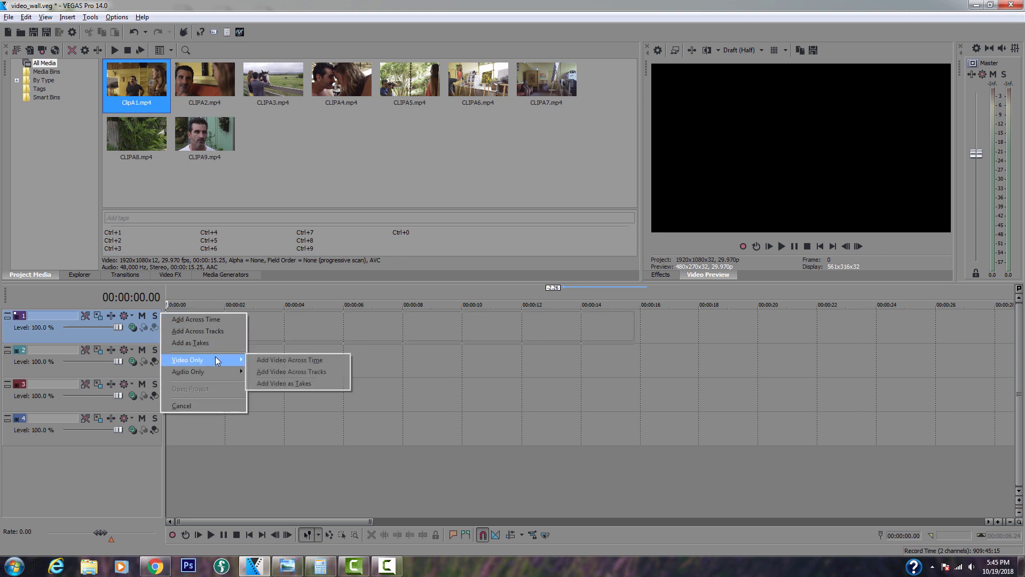
left_click(316, 362)
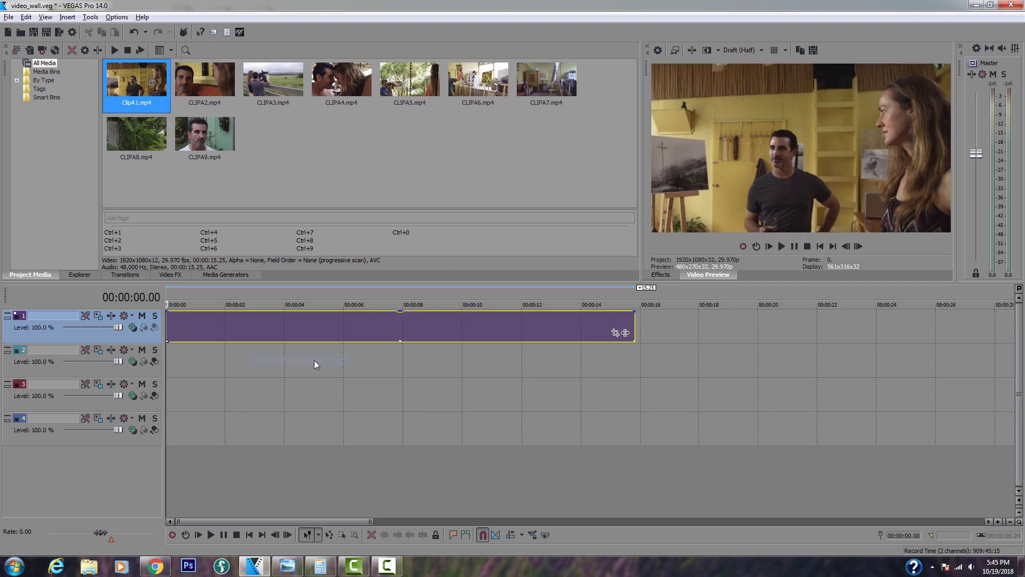
left_click(203, 85)
left_click_drag(203, 86, 170, 352)
mouse_move(210, 401)
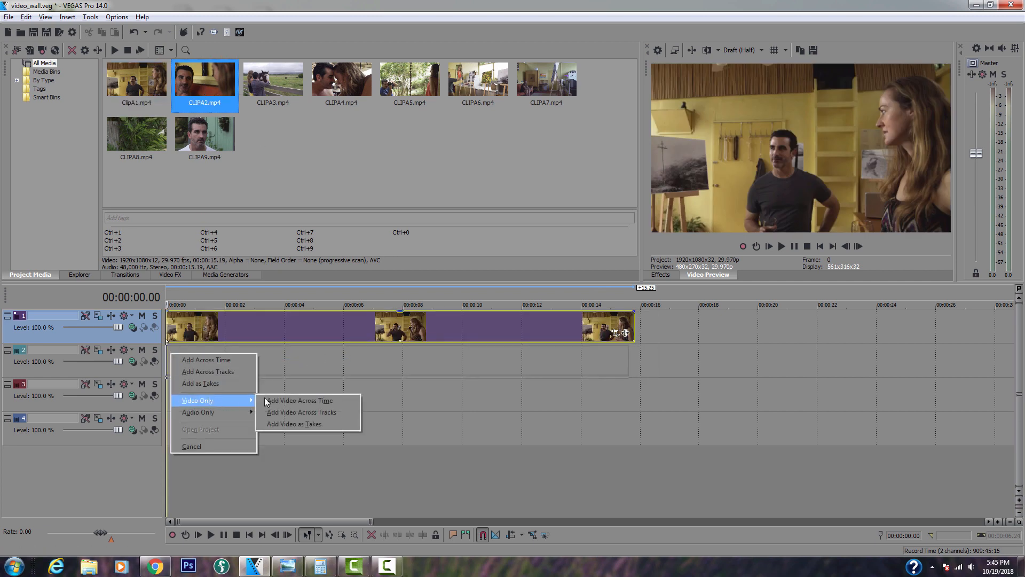
left_click(278, 401)
Place CLIPA3.mp4 as video only at the start of track 3 and CLIPA4.mp4 on track 4, deleting the audio track that comes with it.
left_click_drag(270, 91, 171, 398)
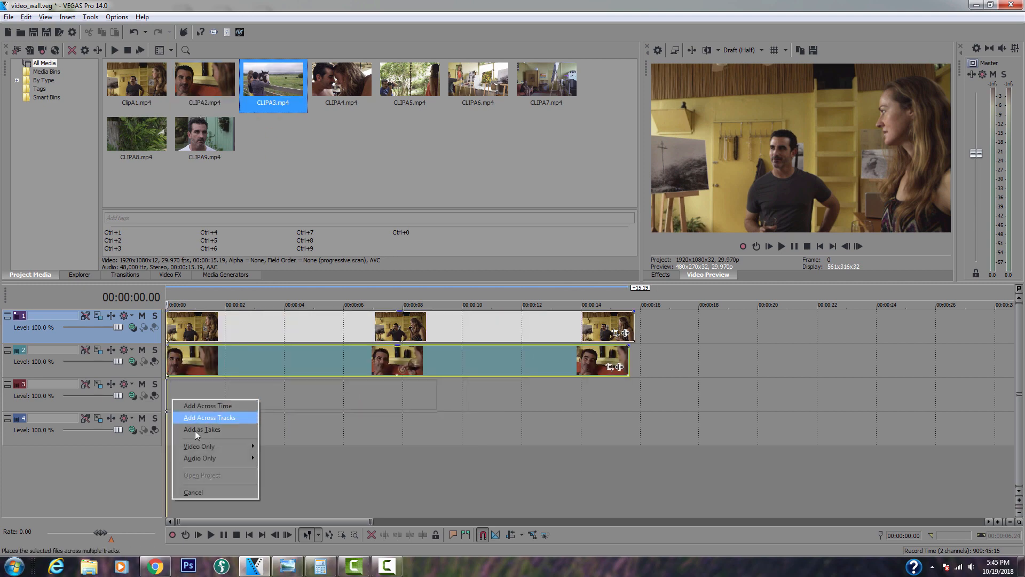
mouse_move(205, 445)
left_click(319, 444)
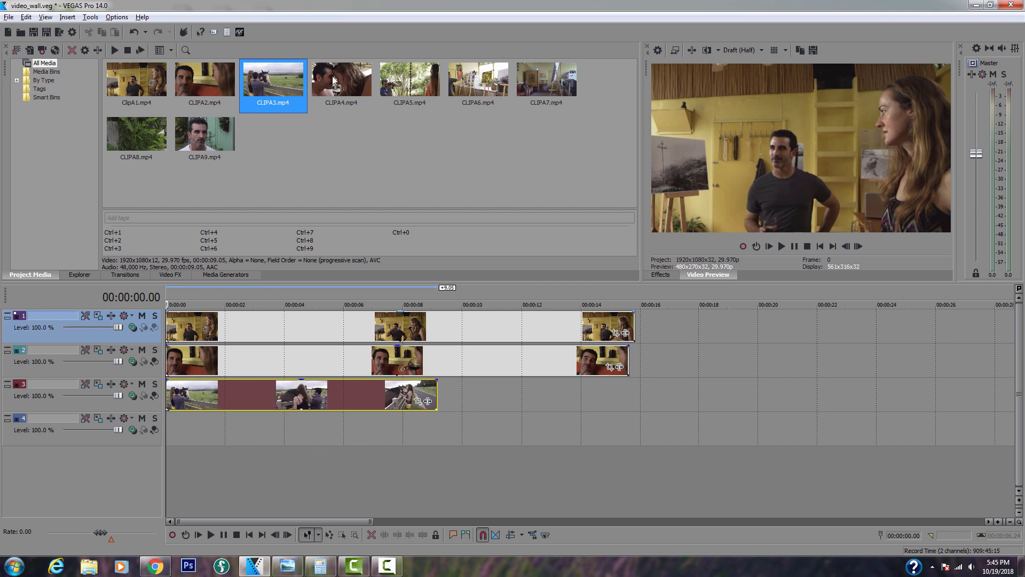
left_click_drag(341, 80, 188, 427)
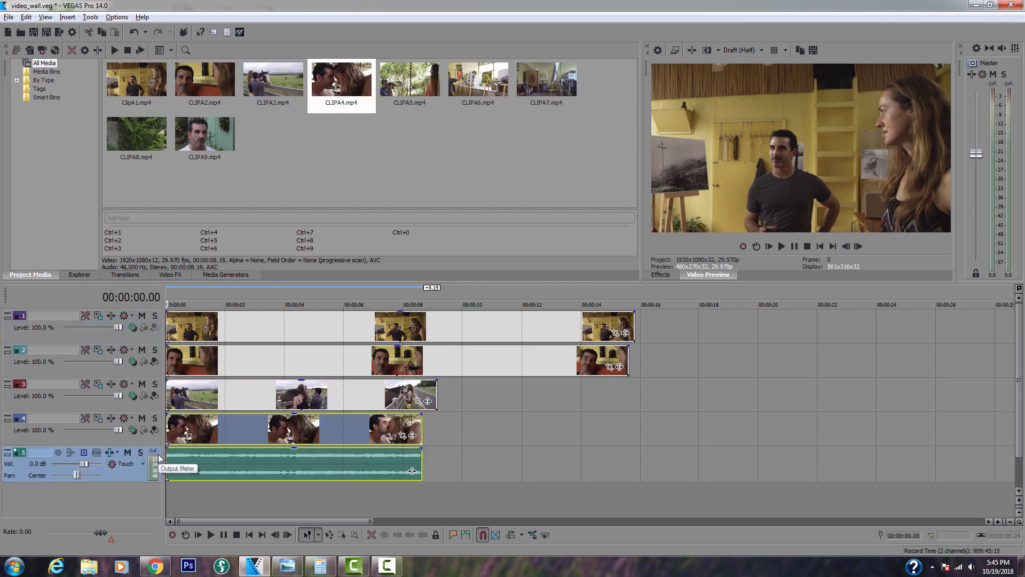
key("Delete")
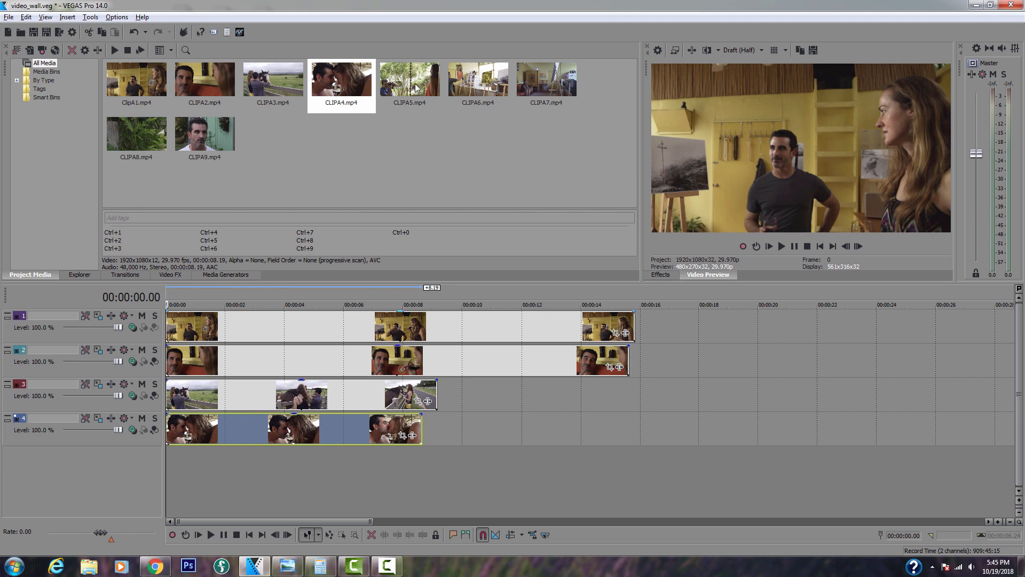
Append only the video of CLIPA5.mp4 after the clip on track 1 and of CLIPA6.mp4 after the clip on track 2.
left_click_drag(418, 92, 645, 335)
mouse_move(689, 379)
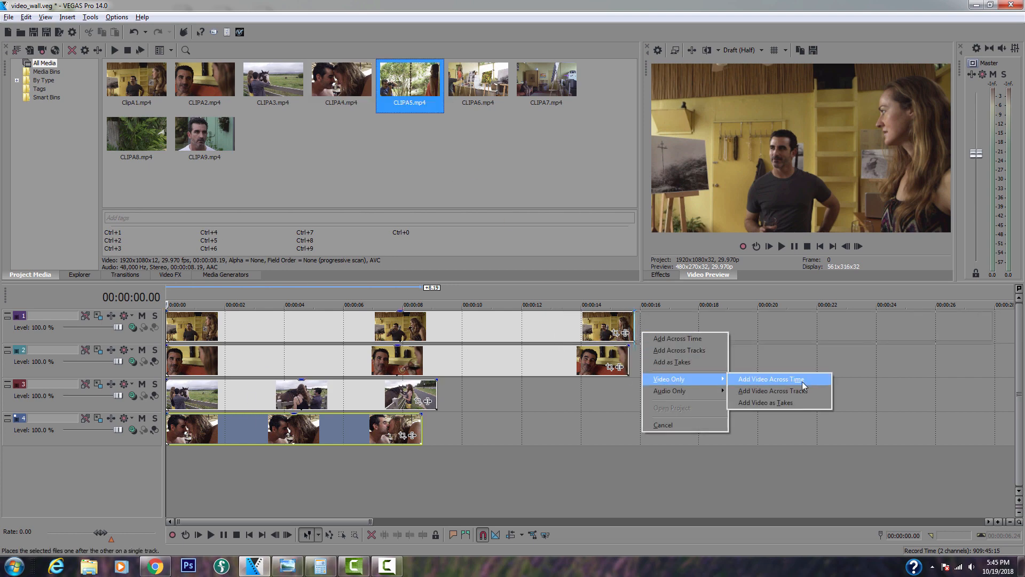
left_click(802, 379)
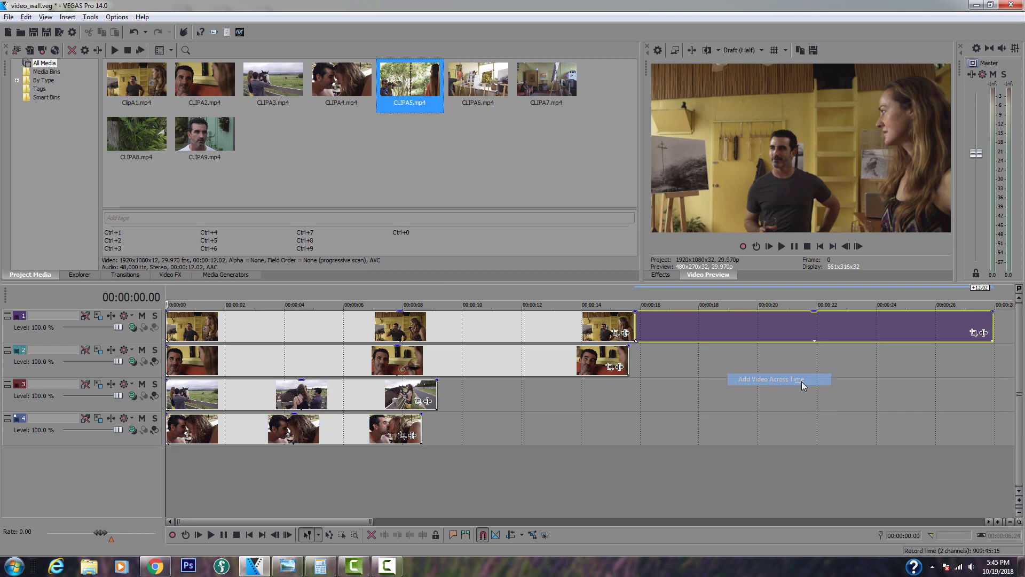
left_click(488, 73)
left_click_drag(487, 73, 636, 354)
mouse_move(662, 398)
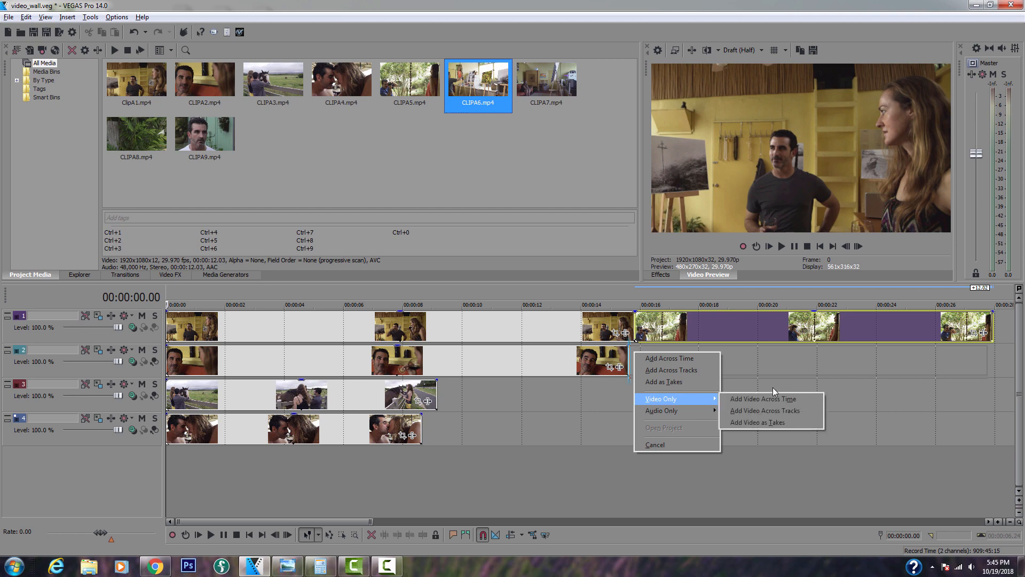
left_click(770, 398)
Append only the video of CLIPA7.mp4 after the clip on track 3 and of CLIPA8.mp4 after the clip on track 4.
left_click(551, 76)
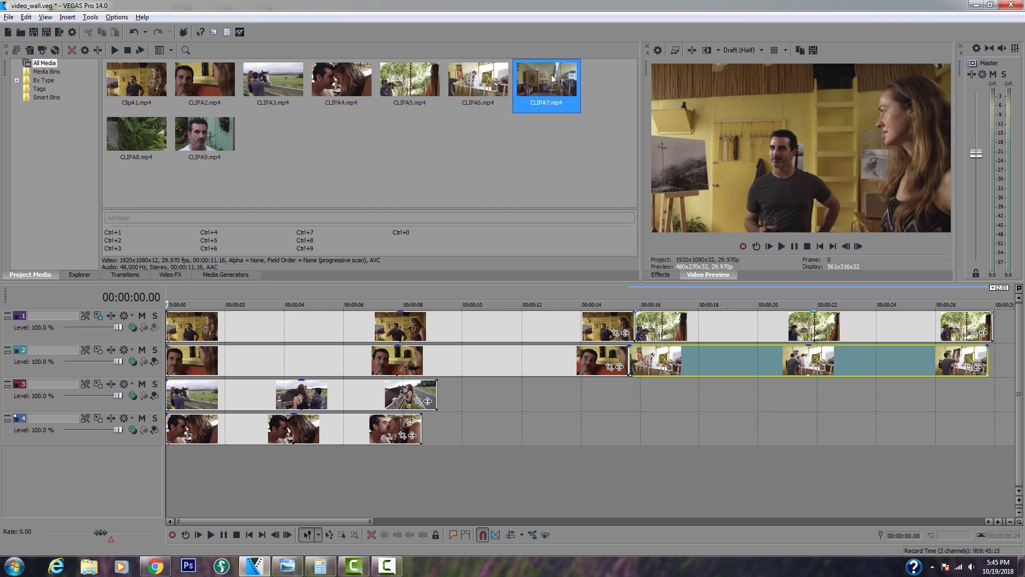
left_click_drag(553, 78, 446, 393)
mouse_move(486, 435)
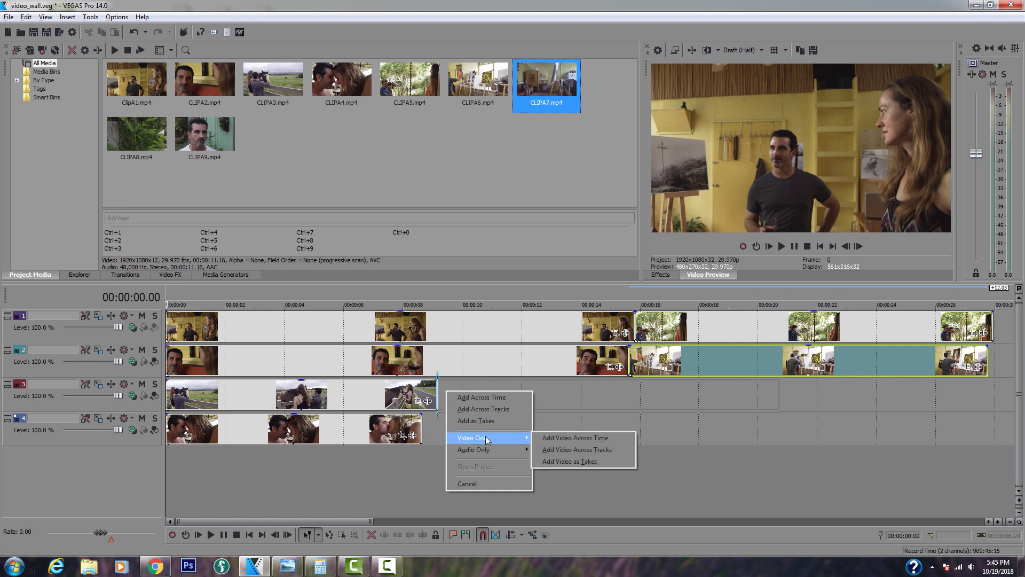
left_click(555, 441)
left_click_drag(143, 139, 428, 441)
mouse_move(473, 486)
left_click(591, 483)
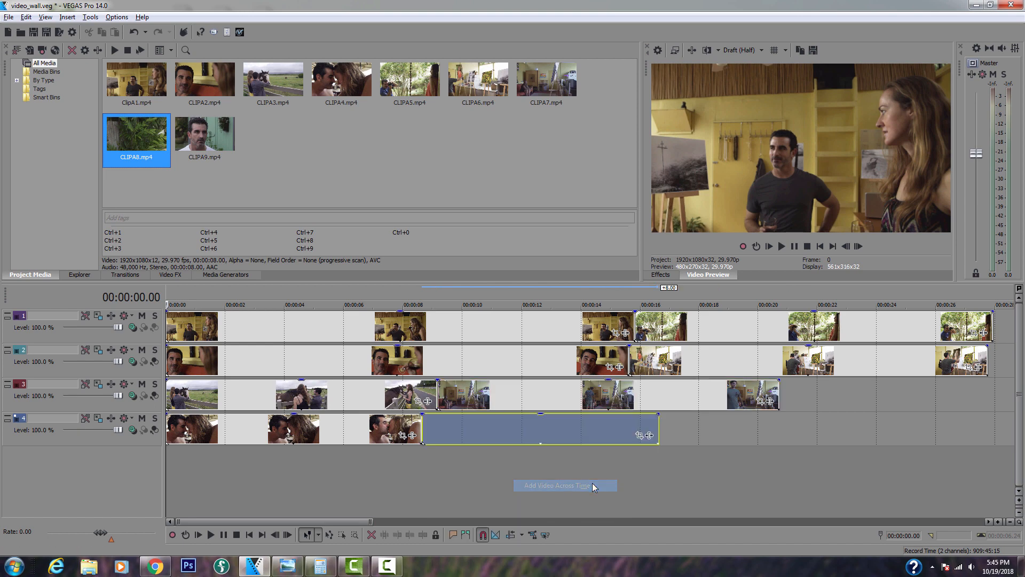
Append only the video of CLIPA9.mp4 after the last clip on track 1.
scroll(617, 457, "down", 4)
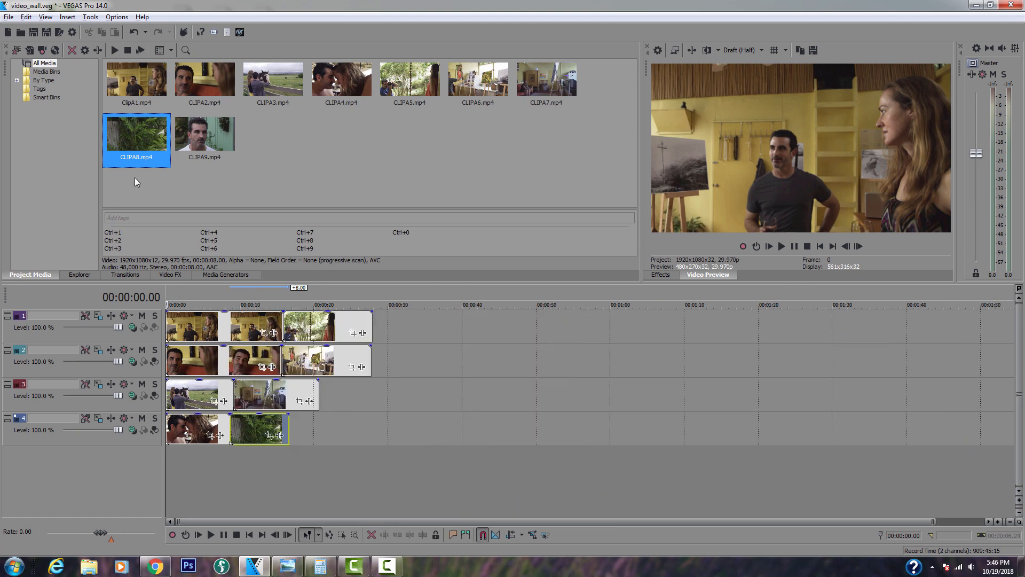
left_click(219, 133)
left_click_drag(480, 374, 382, 323)
mouse_move(416, 373)
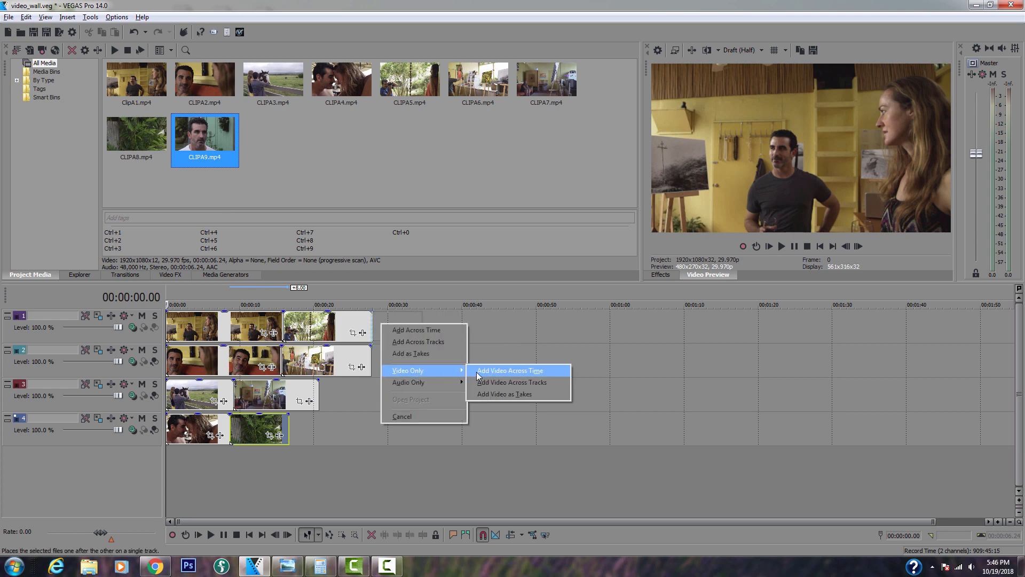
left_click(479, 370)
left_click(179, 471)
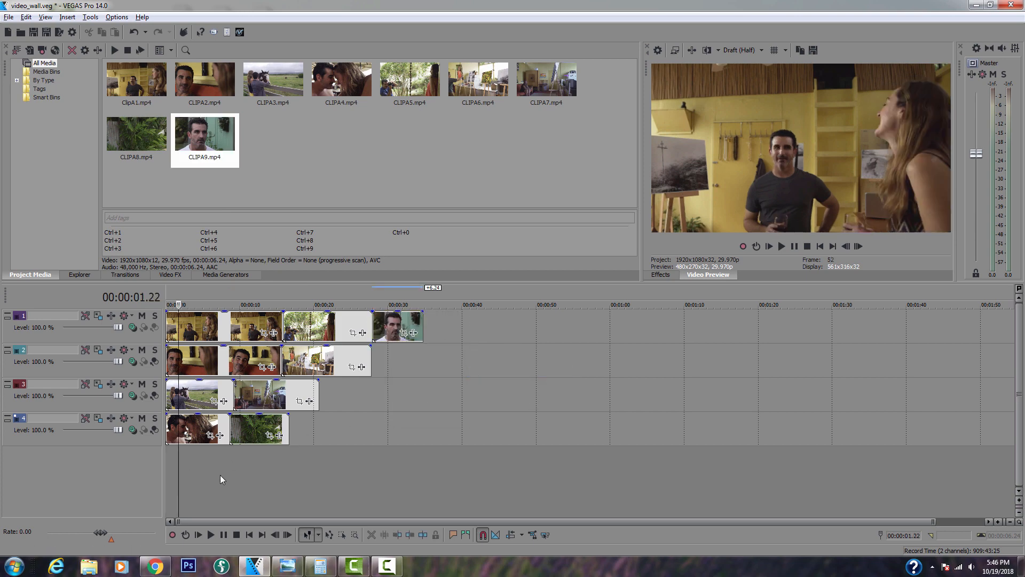
scroll(237, 469, "up", 3)
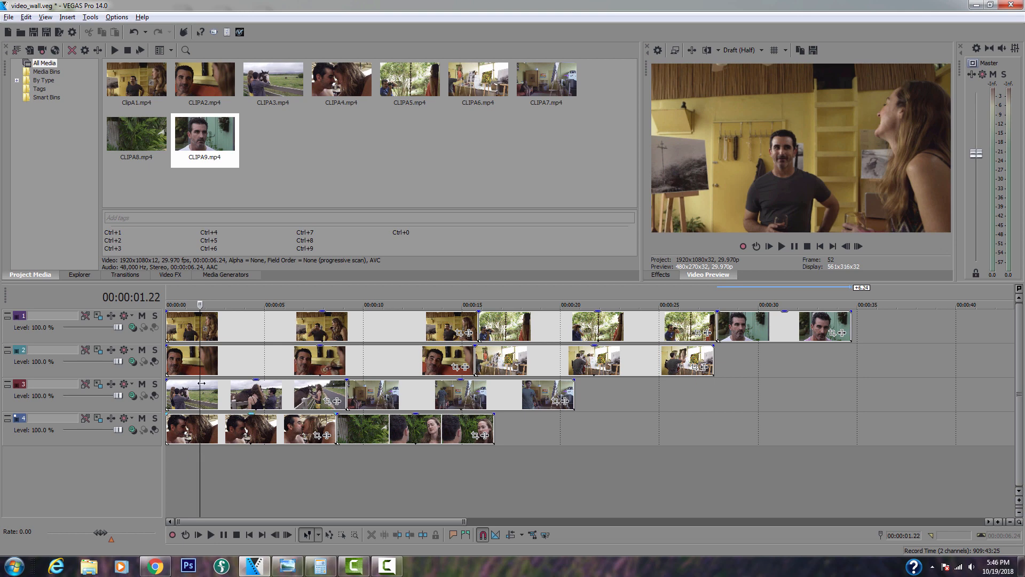
left_click(220, 324)
left_click(243, 358)
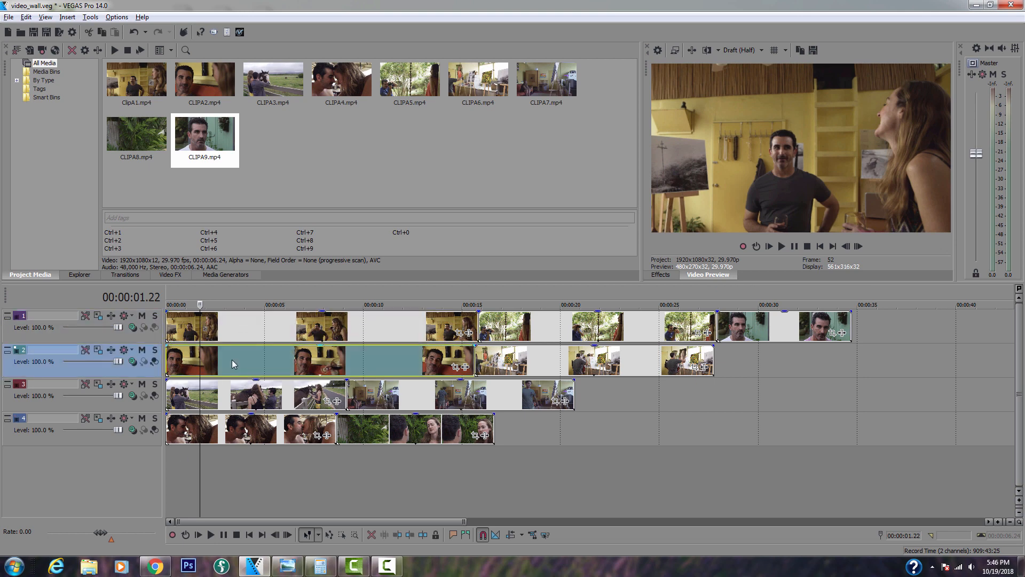
left_click(235, 402)
left_click(239, 430)
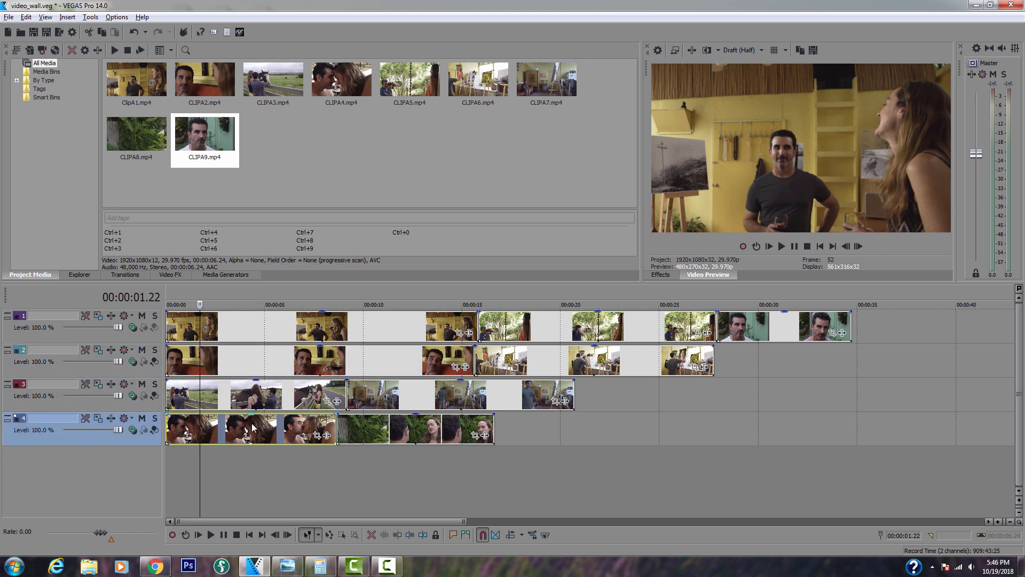
left_click(88, 337)
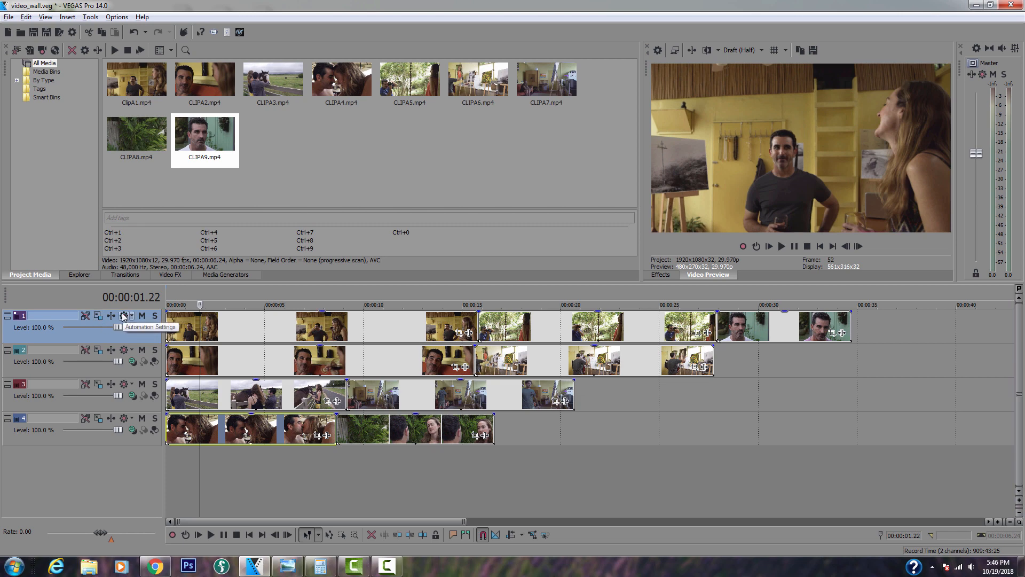
Check the frame size in the project properties and divide the width of 1920 by 2 in Calculator, closing both windows.
left_click(72, 32)
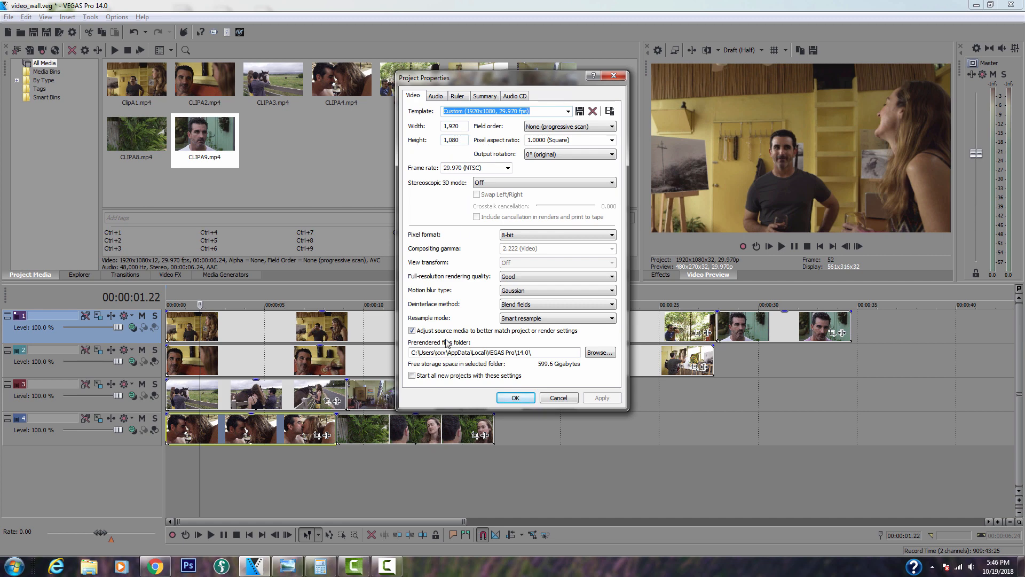
left_click(321, 566)
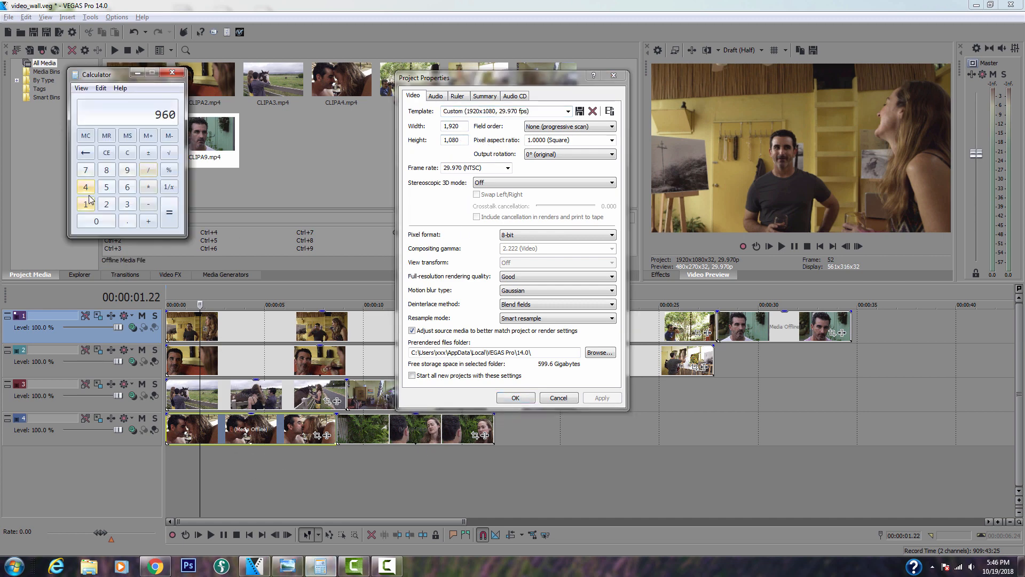
left_click(87, 204)
left_click(127, 169)
left_click(106, 204)
left_click(100, 221)
left_click(148, 170)
left_click(106, 204)
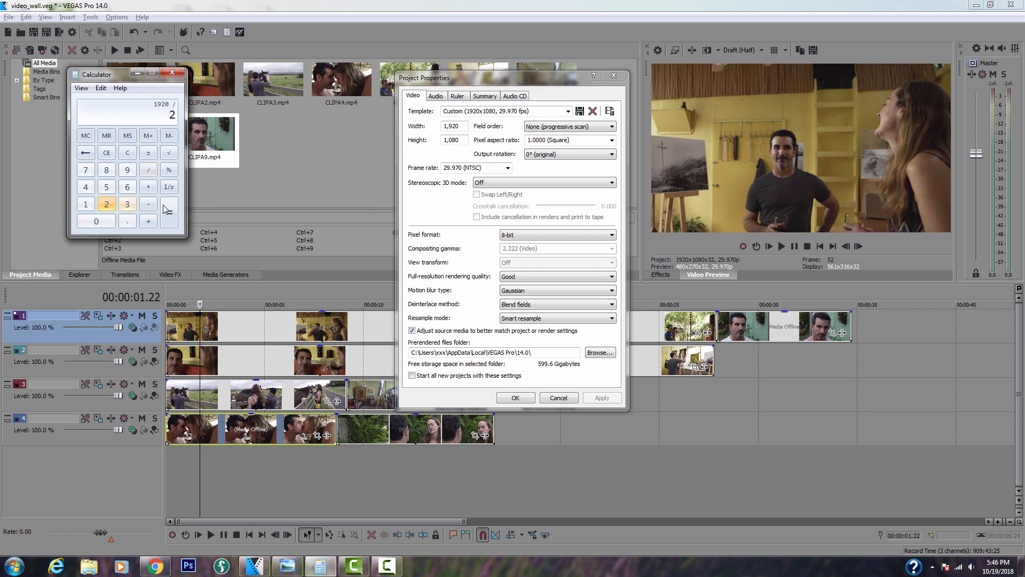
left_click(169, 215)
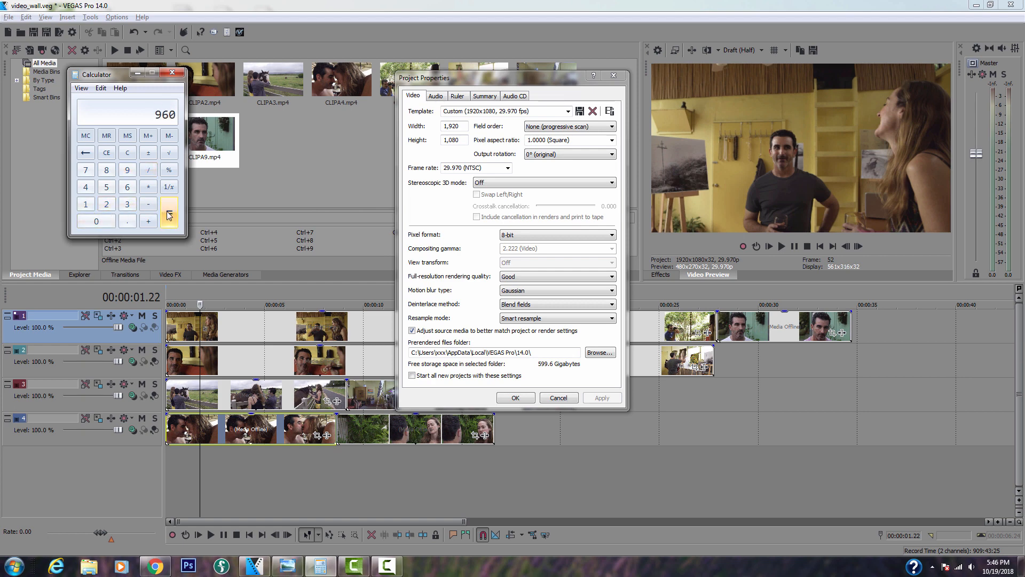
left_click(172, 75)
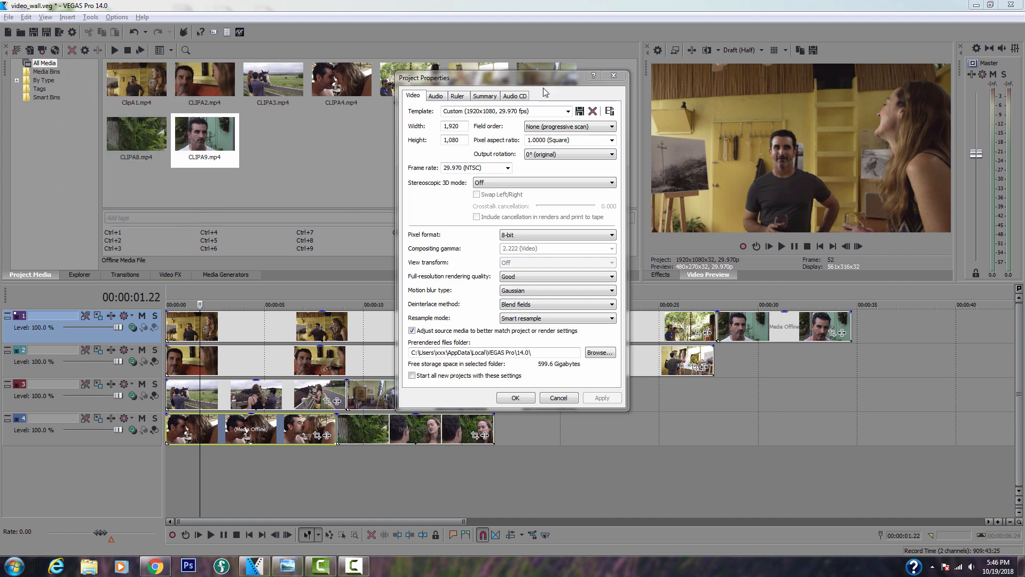
left_click(619, 79)
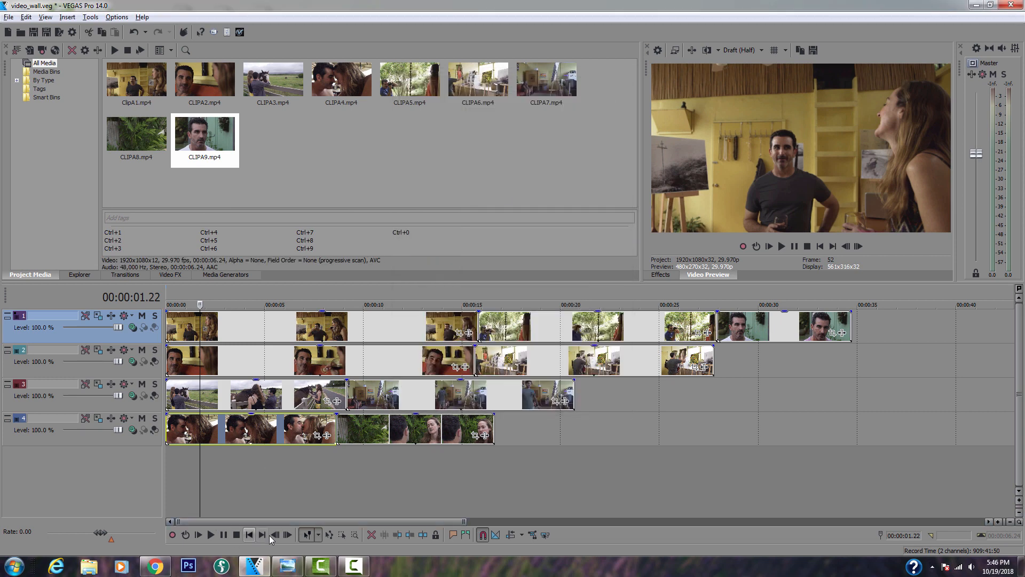
At the start of the timeline, set track 1's Track Motion width to 960 and its X position to -480.
left_click(249, 535)
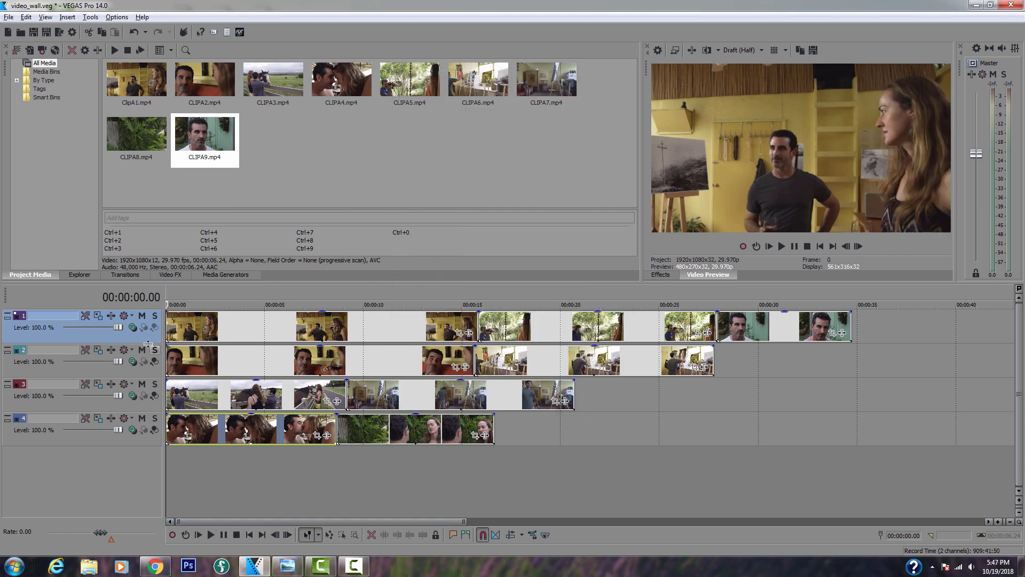
left_click(98, 316)
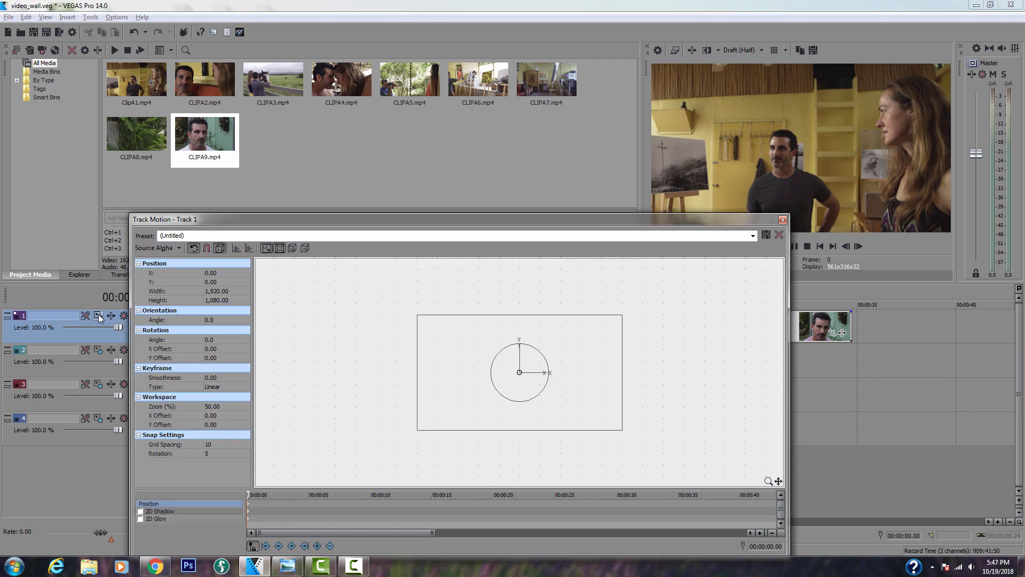
left_click(231, 293)
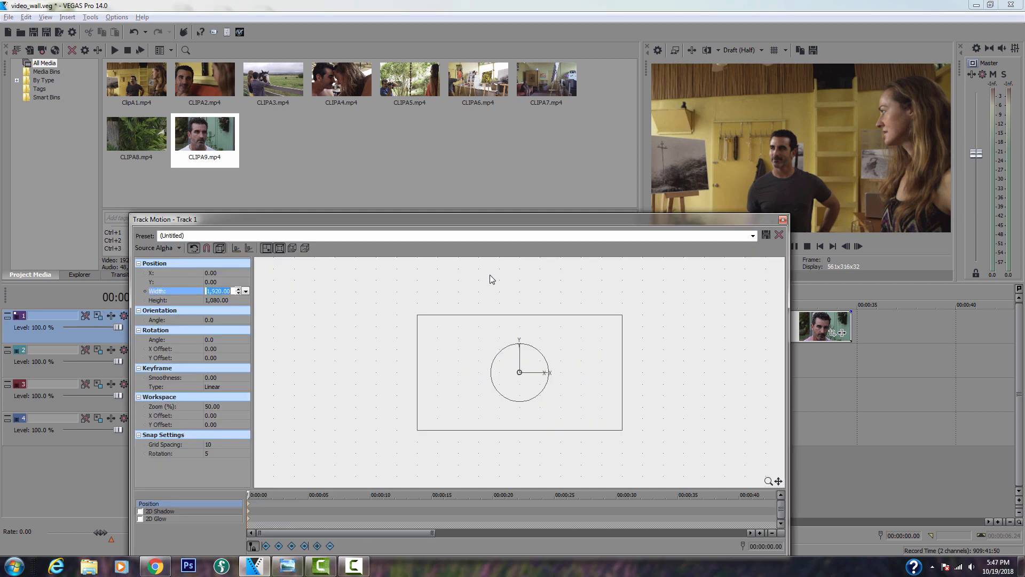
type("960")
key("Return")
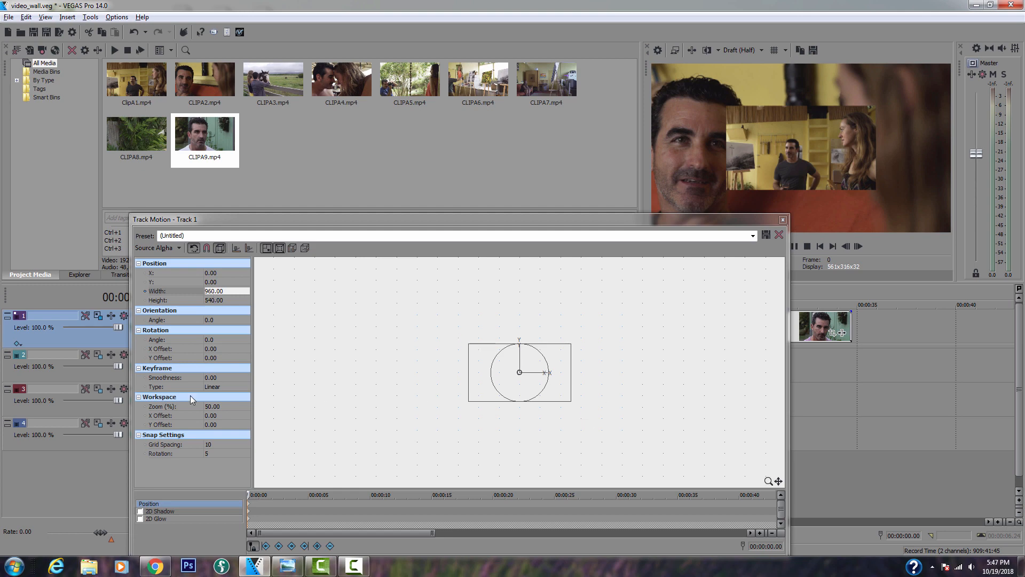
left_click(193, 273)
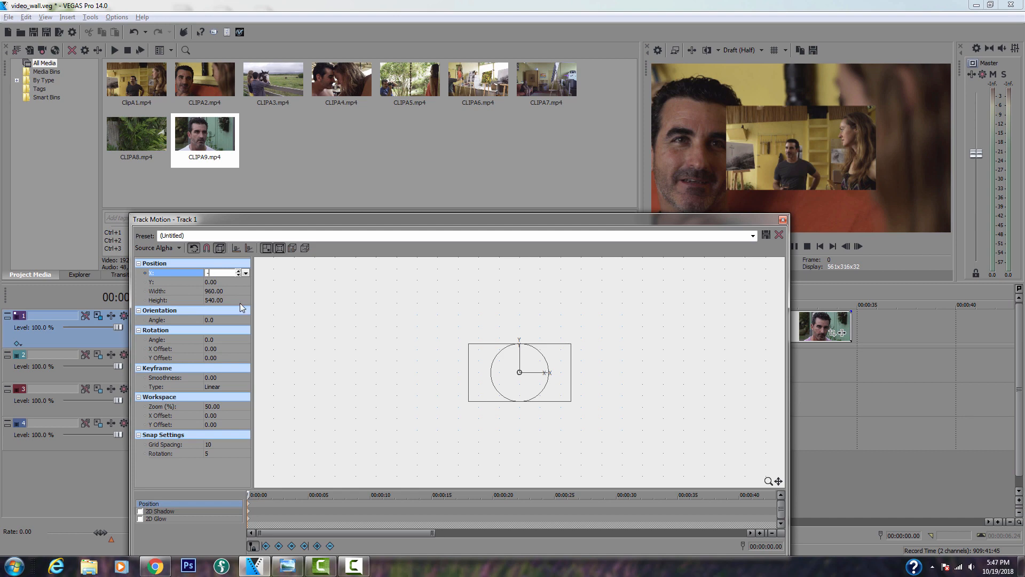
key("Return")
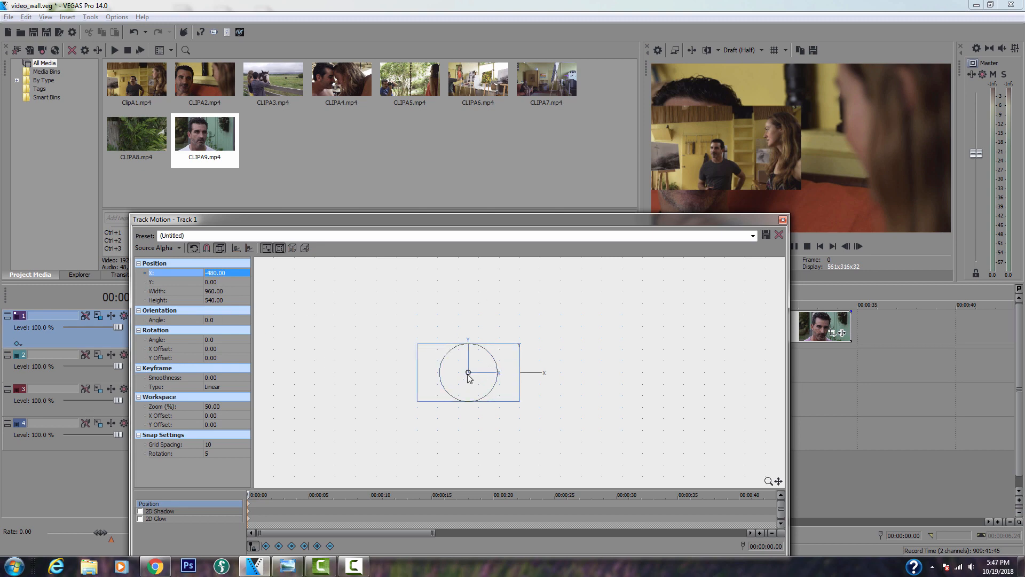
Set track 1's Track Motion Y position to 270 and close the window.
left_click(212, 284)
type("270")
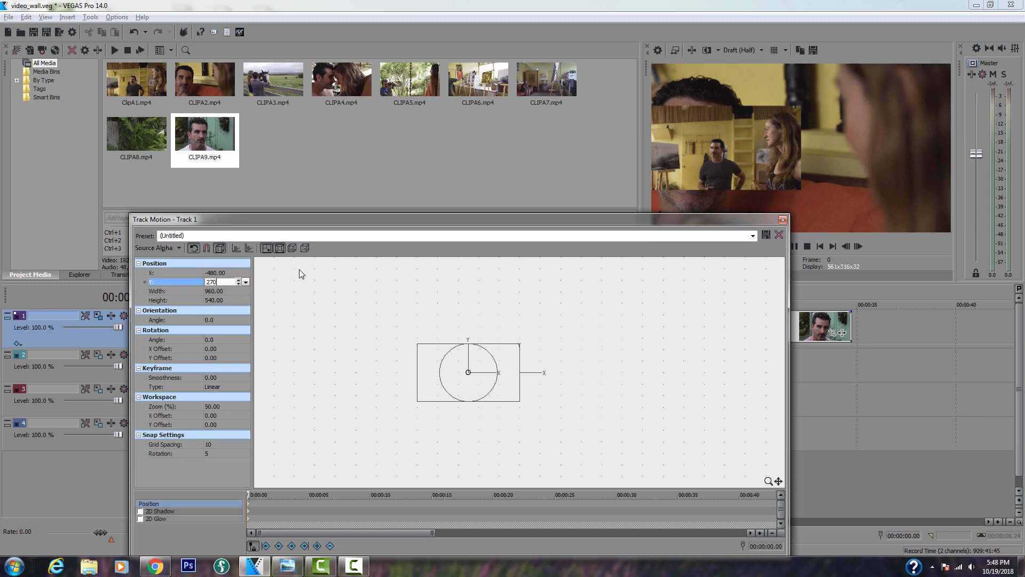
key("Return")
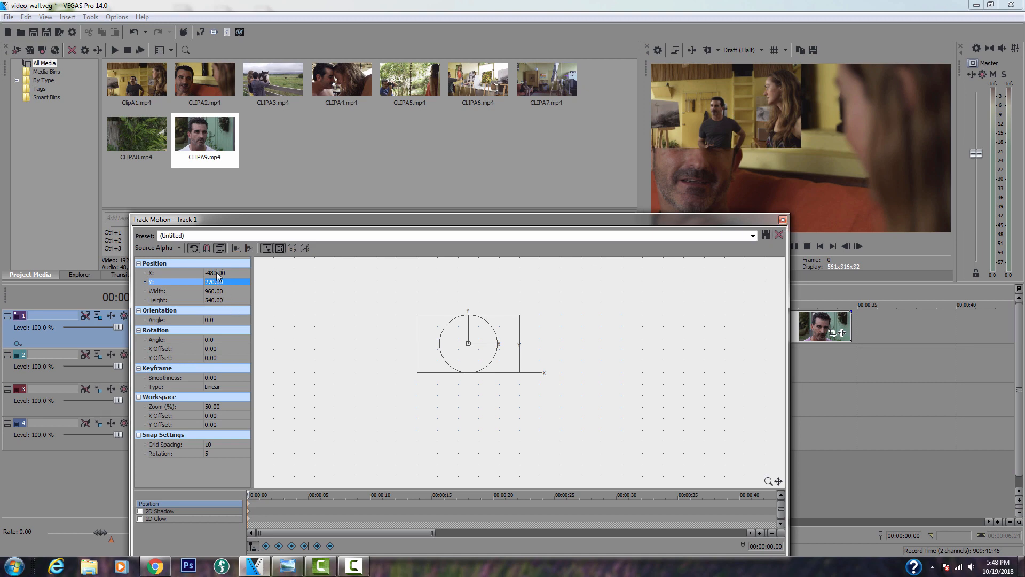
left_click(784, 219)
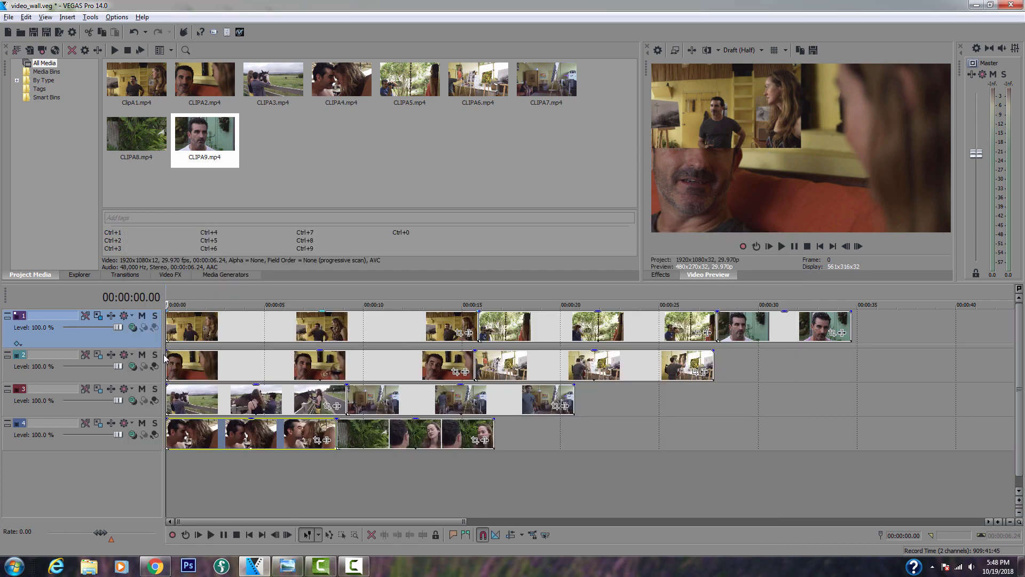
Open Track Motion for track 2 and set its width to 960.
left_click(98, 354)
left_click(225, 290)
type("960")
key("Return")
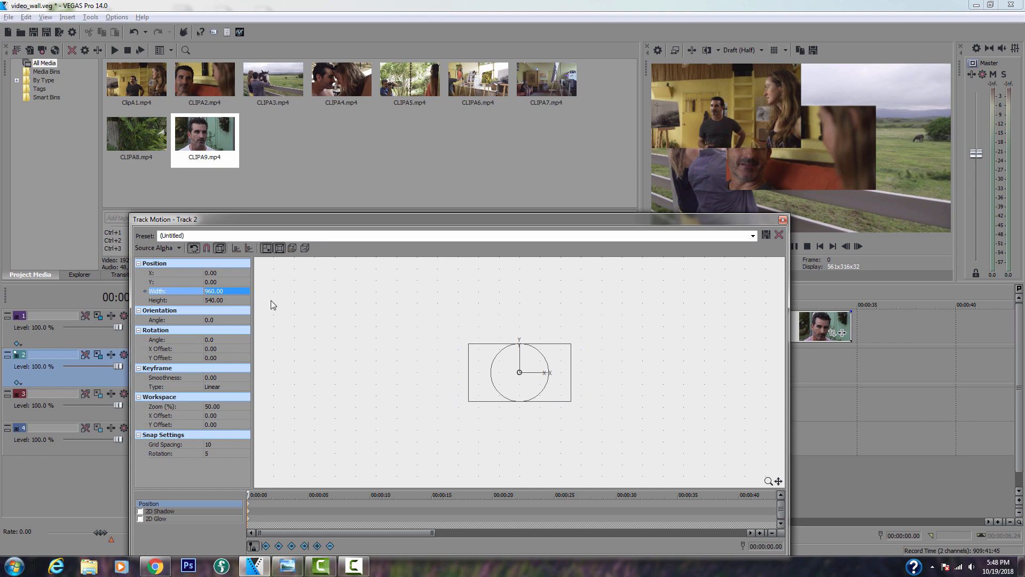
Position track 2 at X 480 and Y 270 in Track Motion, and close the window.
left_click(222, 272)
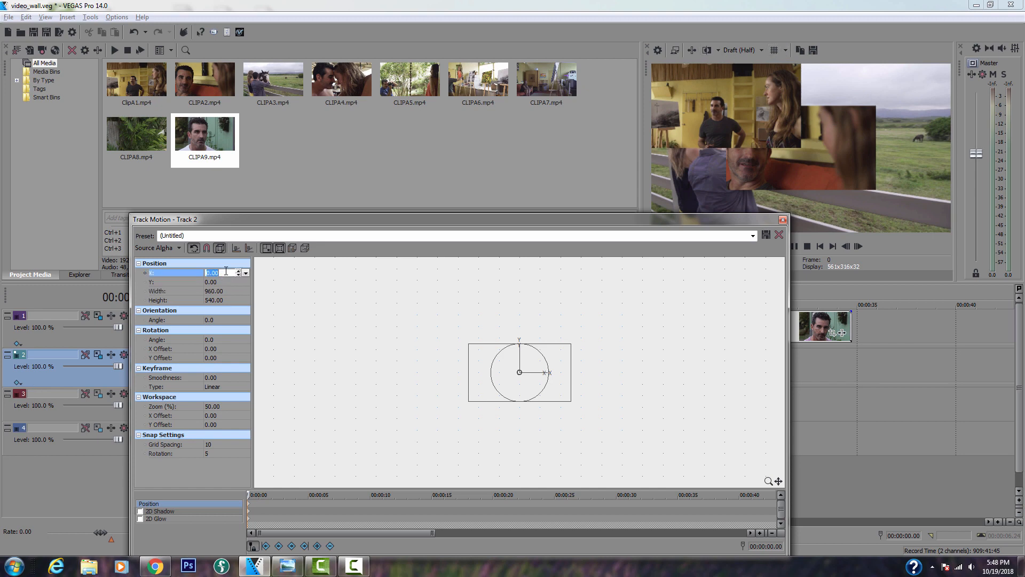
type("480")
key("Return")
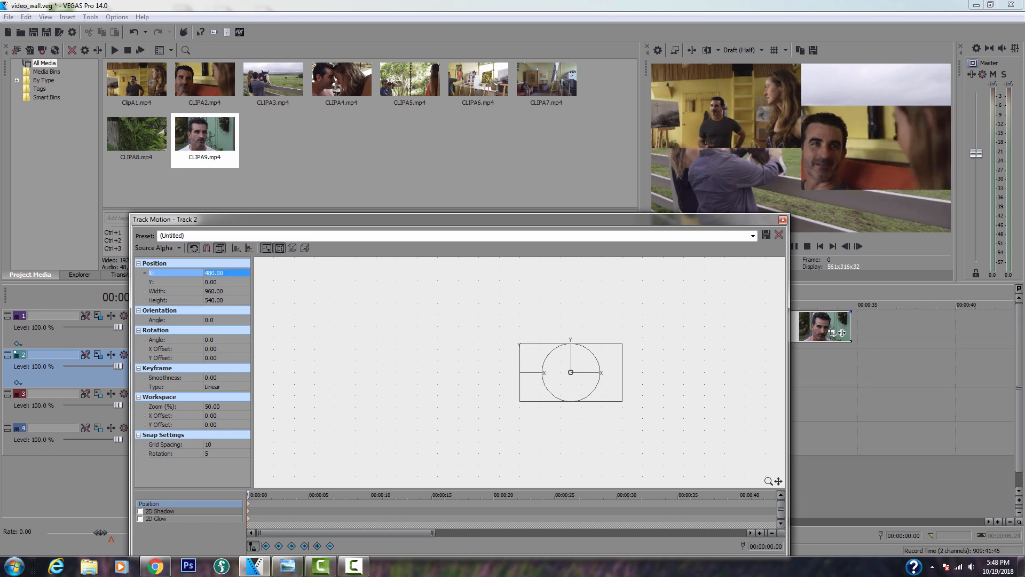
left_click(221, 281)
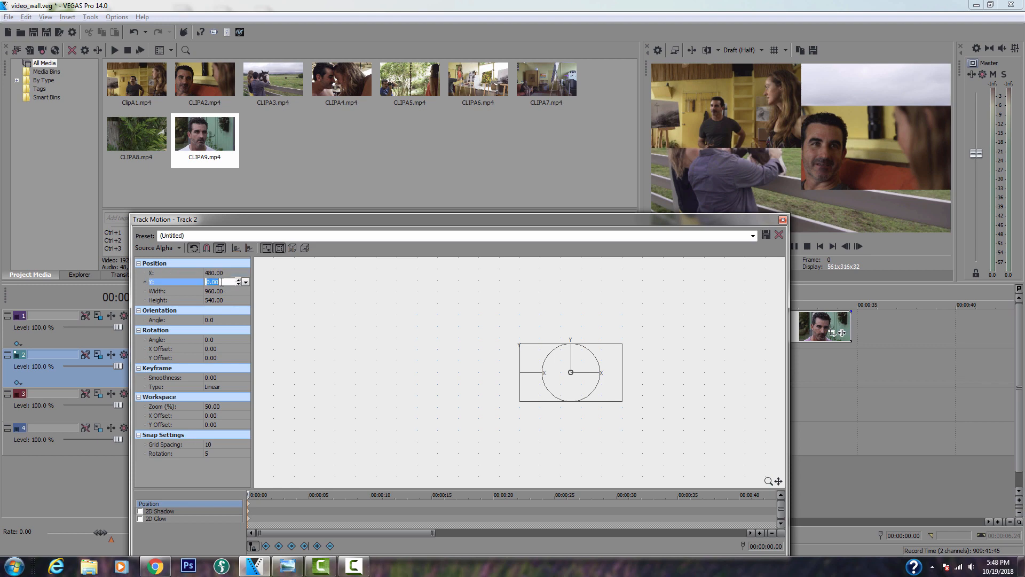
type("270")
key("Return")
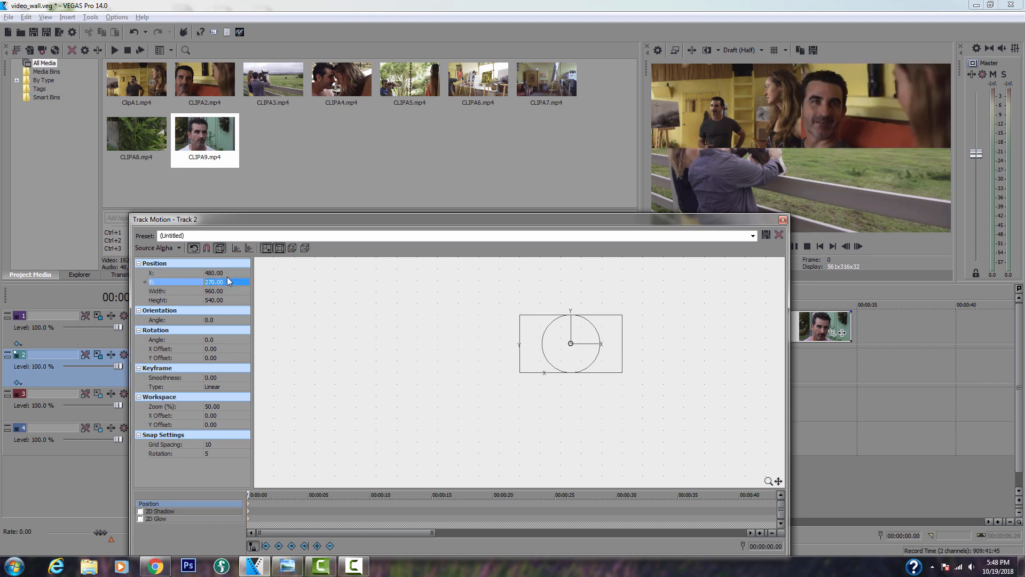
left_click(782, 220)
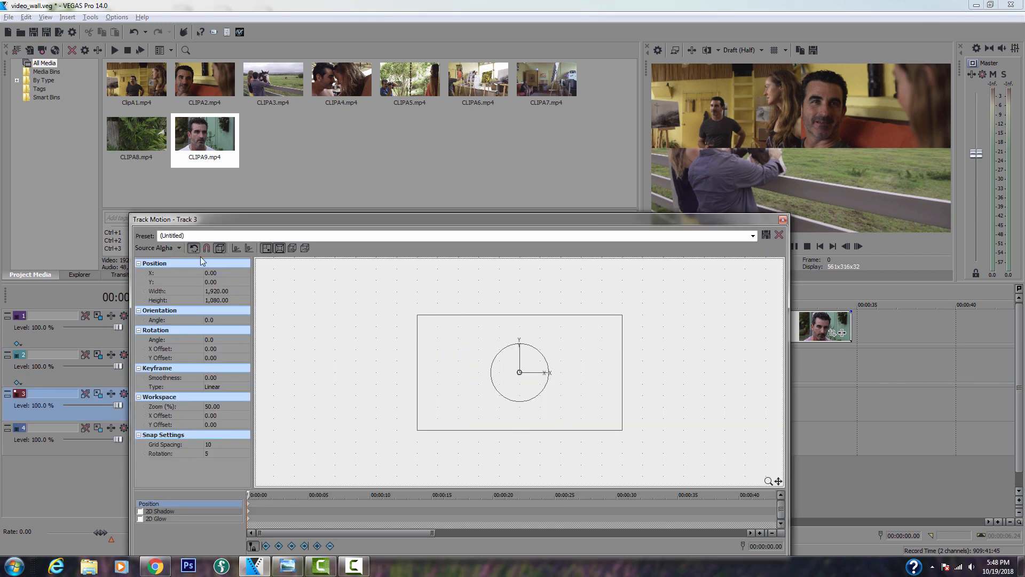
Set track 3's Track Motion width to 960.
left_click(220, 291)
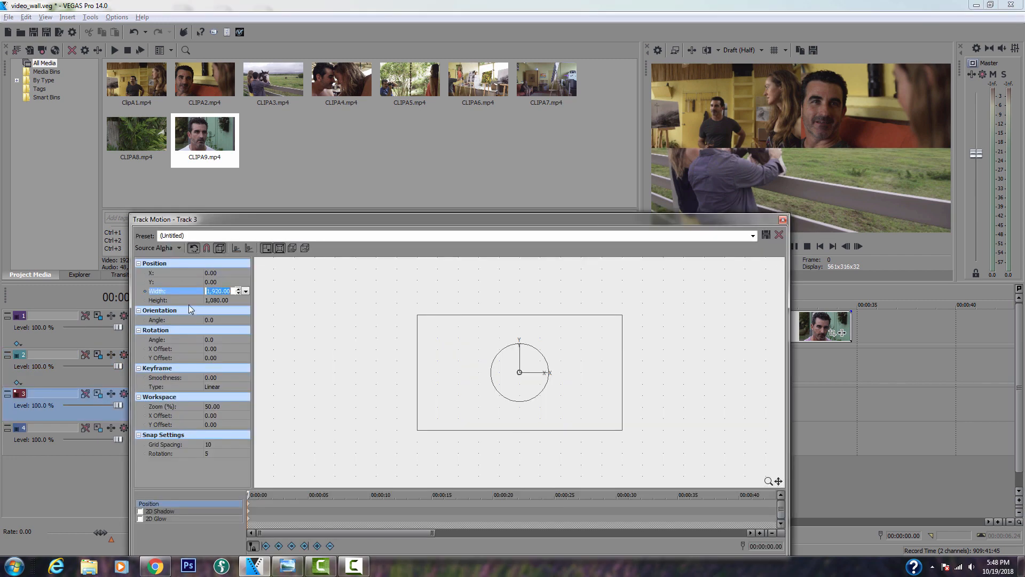
type("960")
key("Return")
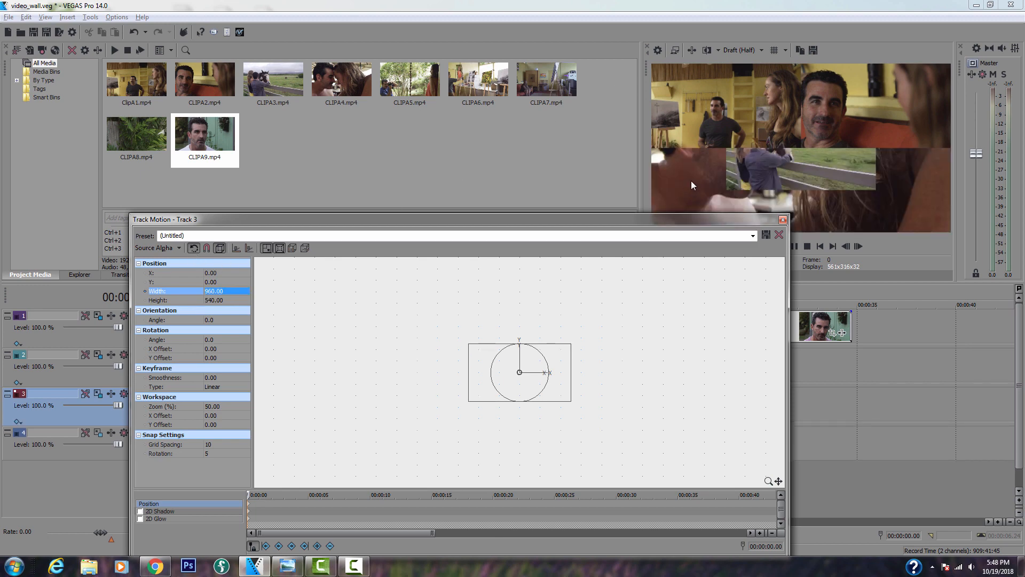
Position track 3 at X -480 and Y -270 in Track Motion, and close the window.
left_click(228, 273)
type("-")
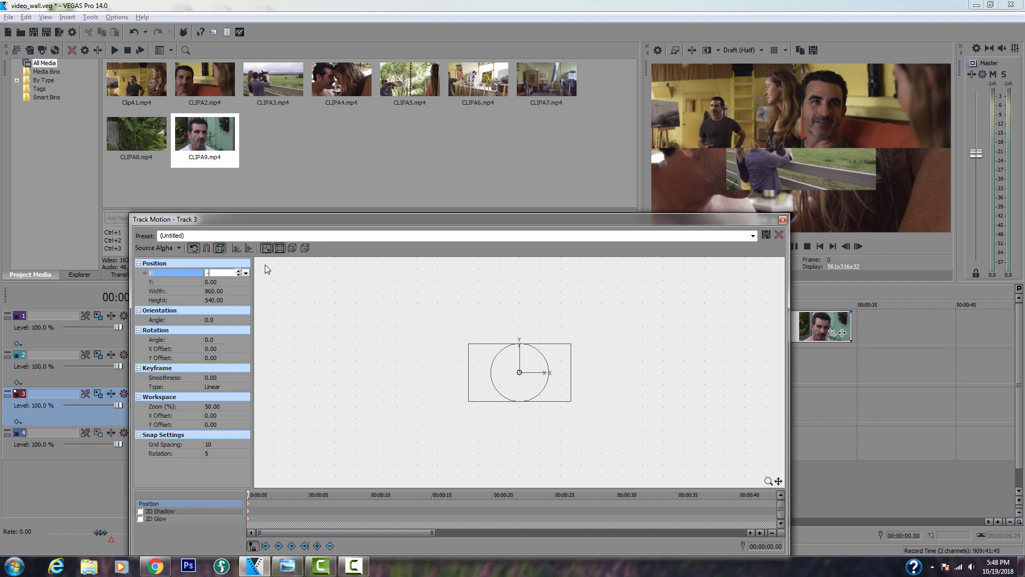
type("480")
key("Return")
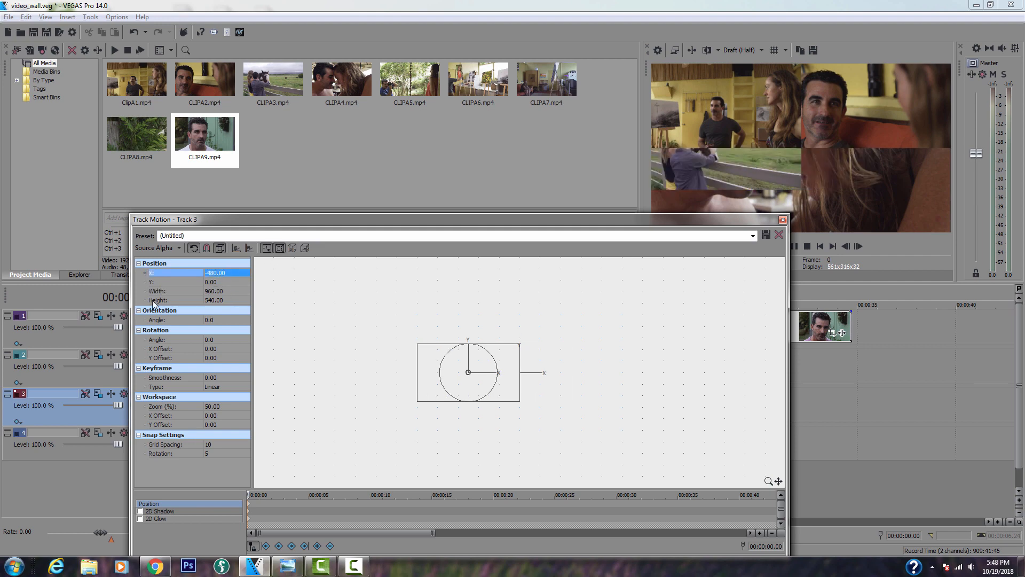
left_click(213, 282)
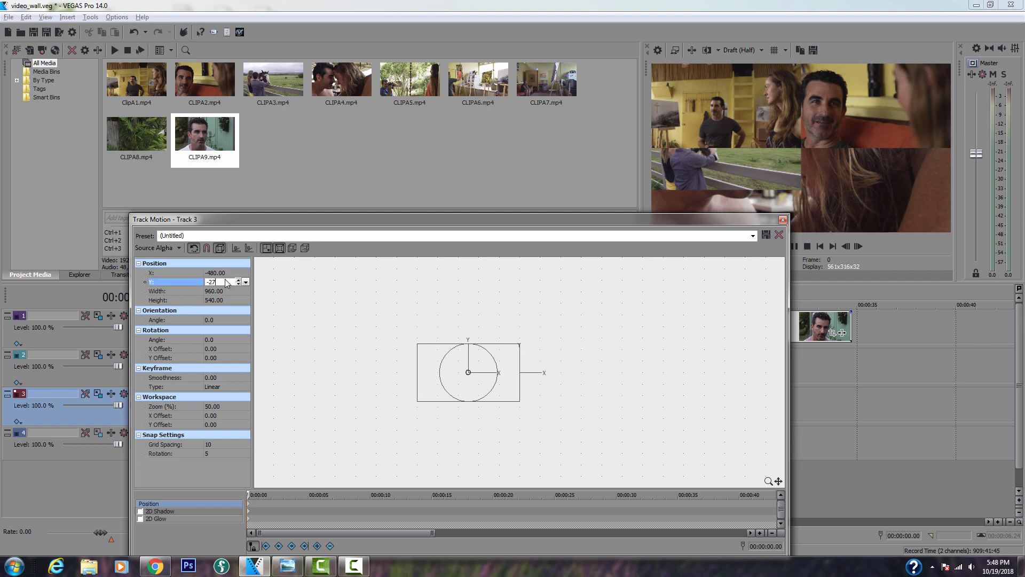
key("Return")
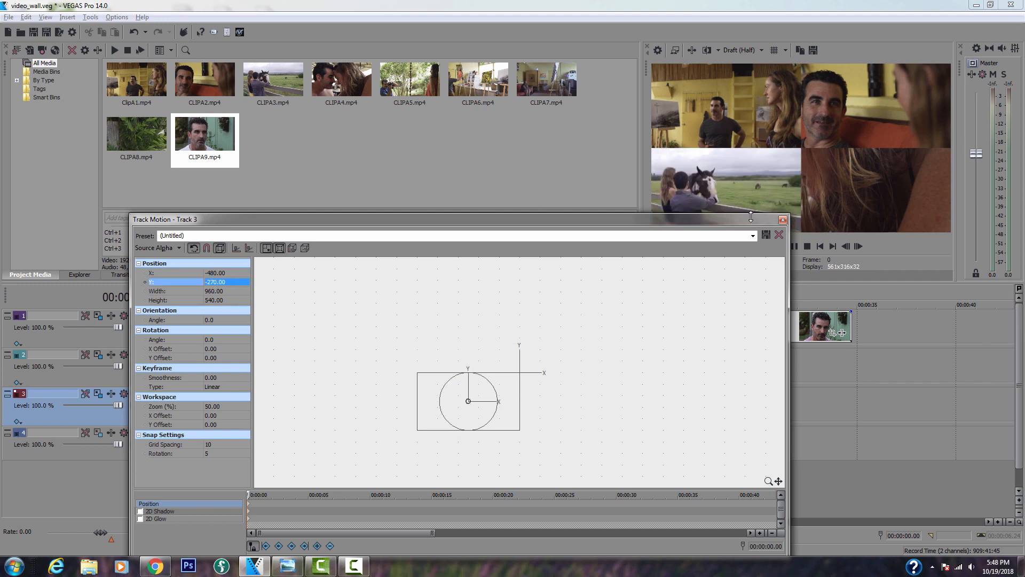
left_click(783, 220)
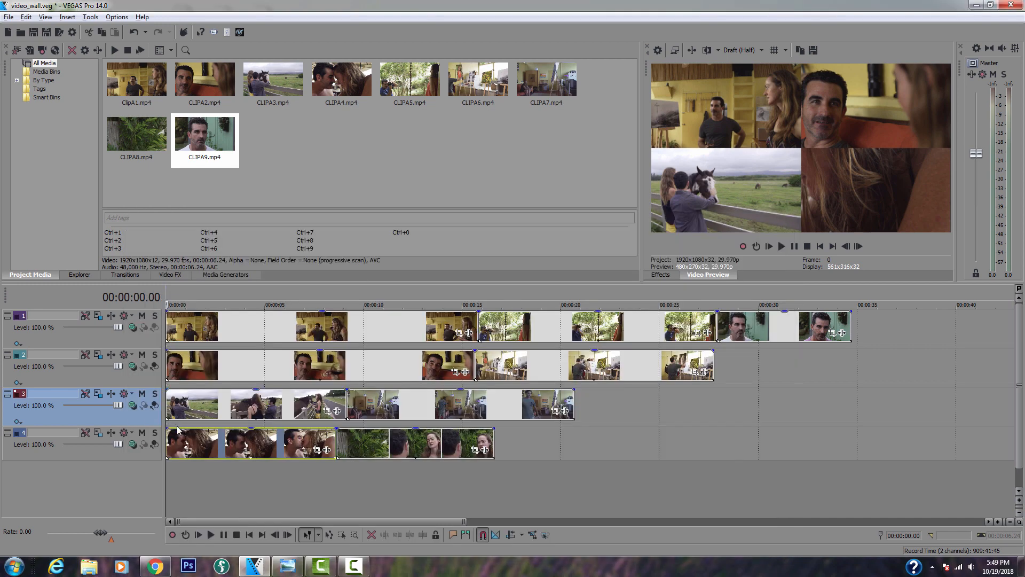
Open Track Motion for track 4 and set its width to 960.
left_click(98, 434)
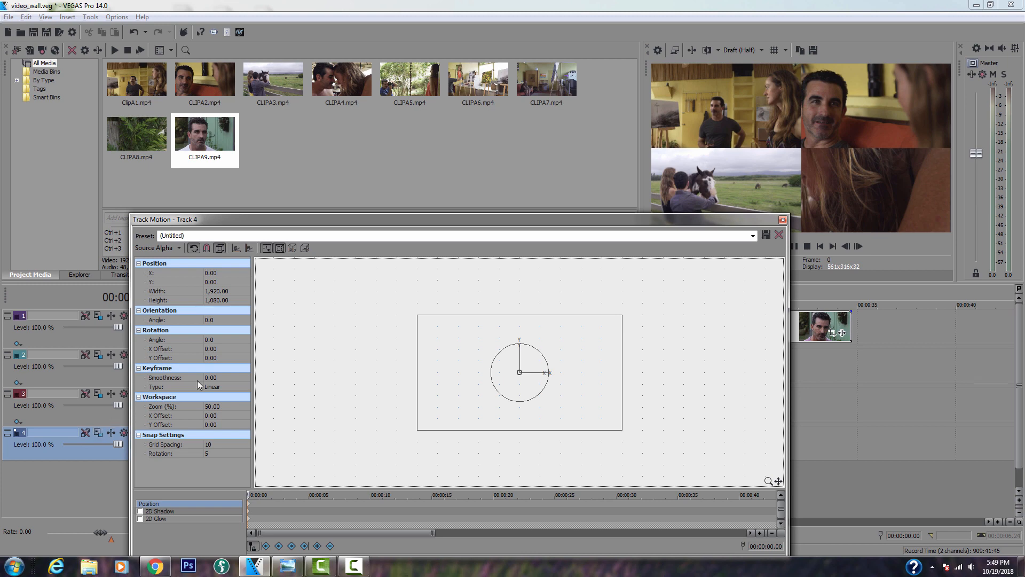
left_click(230, 290)
type("960")
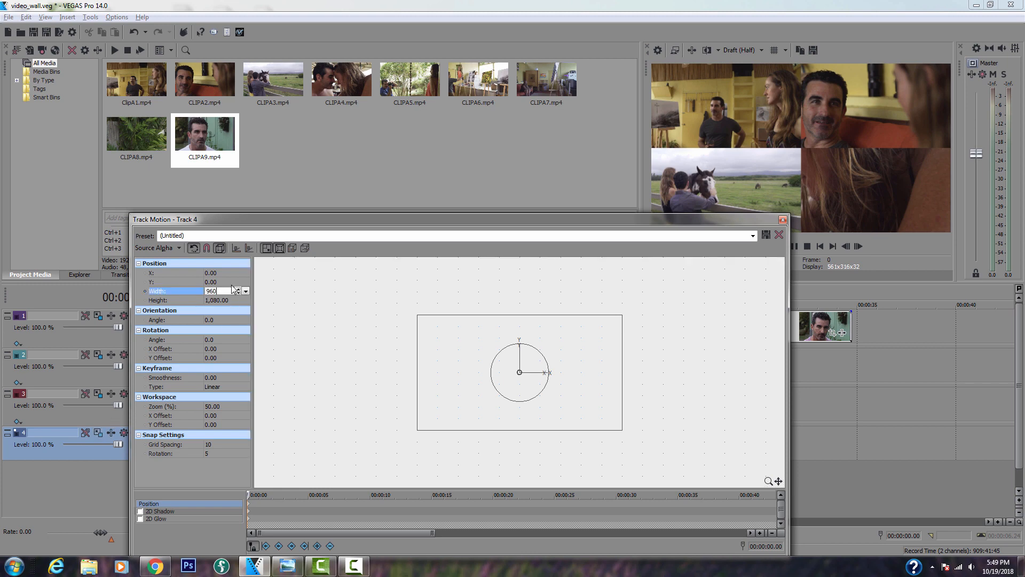
key("Return")
left_click(216, 273)
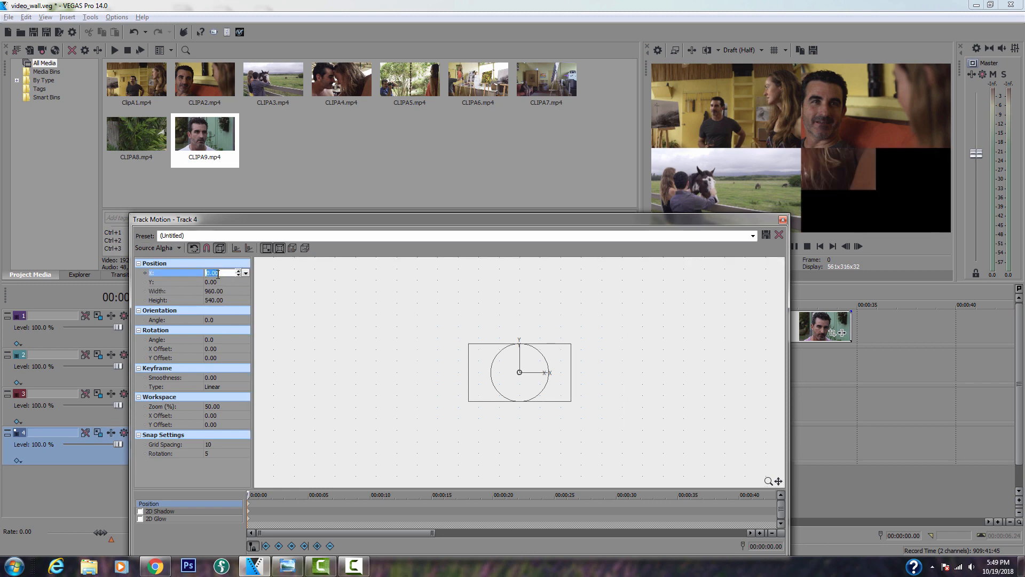
type("270")
key("Return")
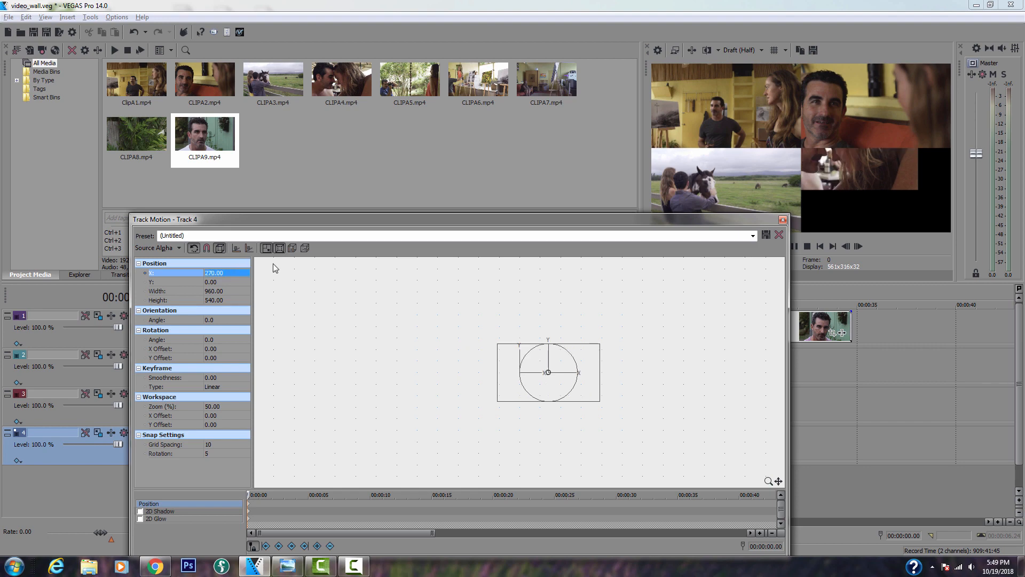
Position track 4 at X 480 and Y -270 in Track Motion, and close the window.
left_click(233, 273)
type("480")
key("Return")
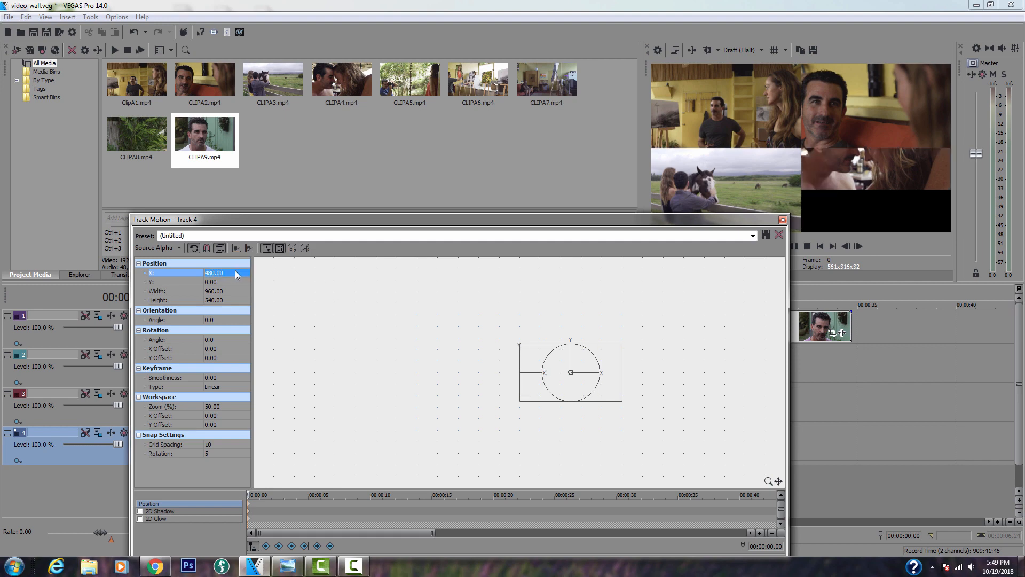
left_click(207, 282)
type("-270")
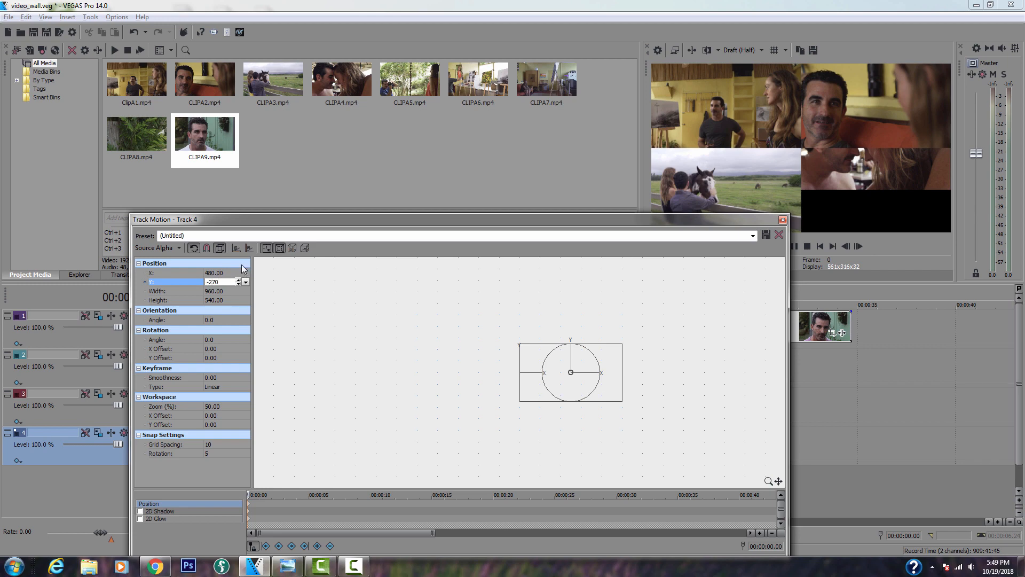
key("Return")
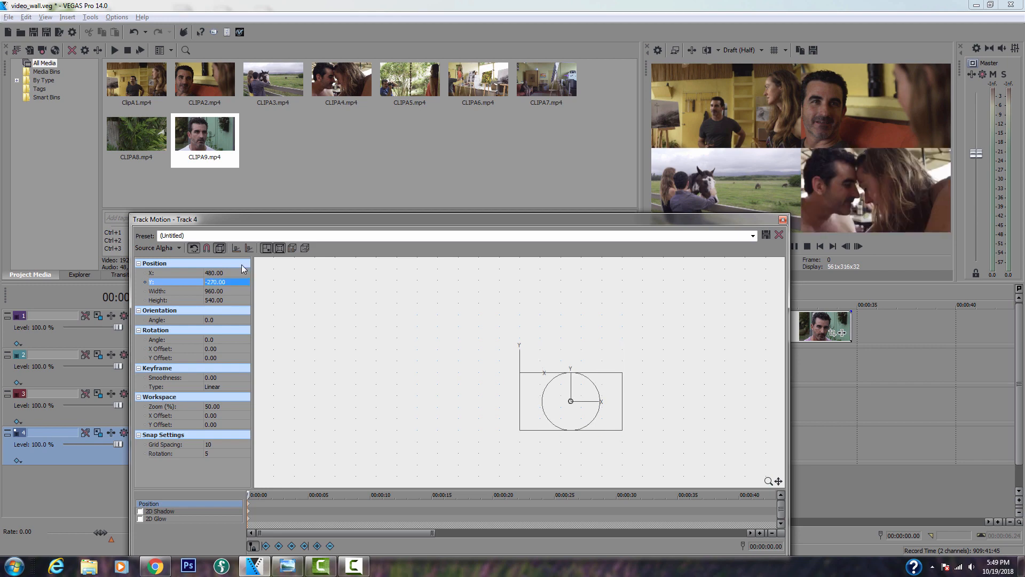
left_click(783, 219)
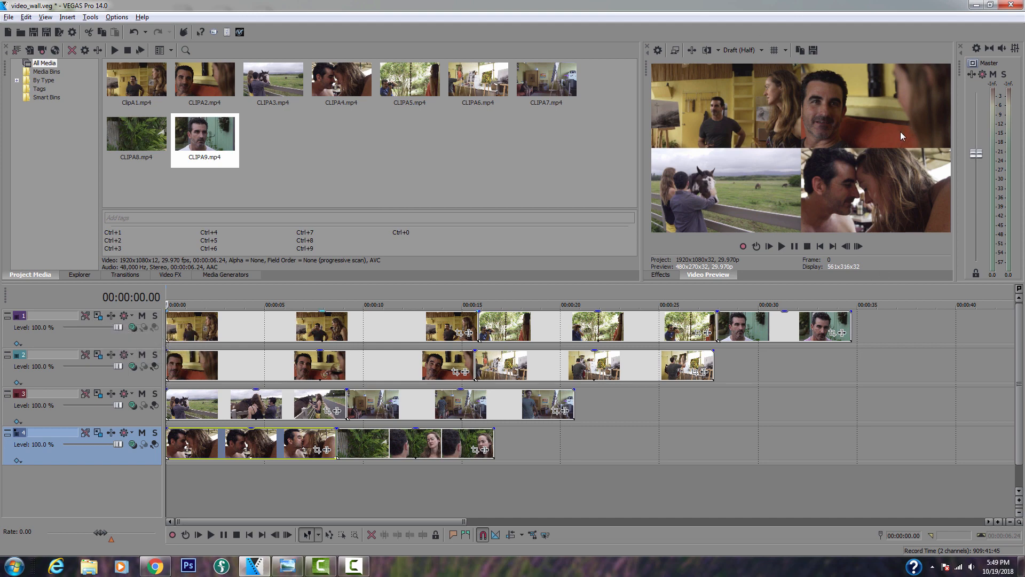
Move track 1 outward in Track Motion to X -485 and Y 275, and close the window.
left_click(98, 316)
left_click(228, 272)
left_click(213, 271)
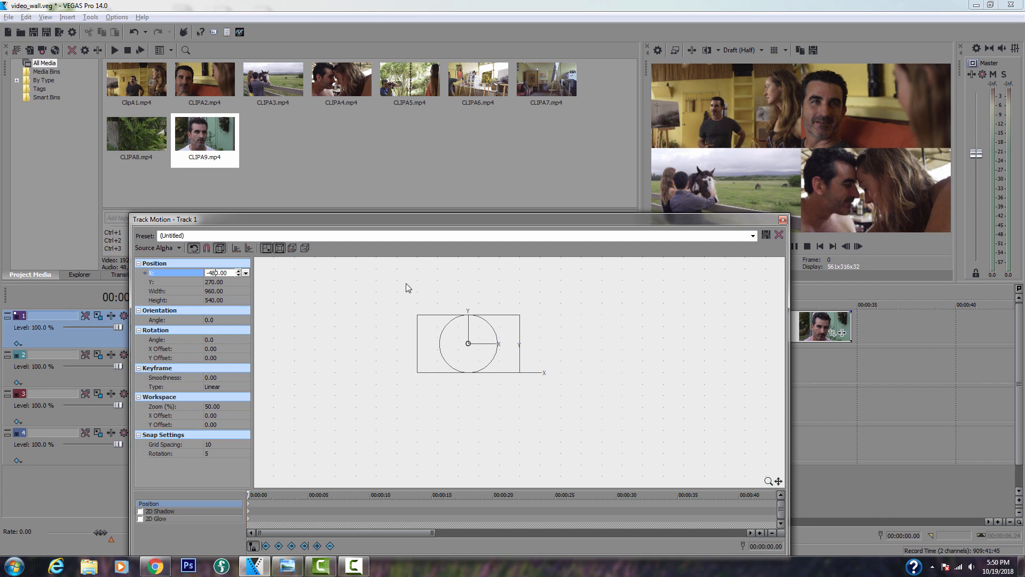
key("BackSpace")
type("5")
key("Tab")
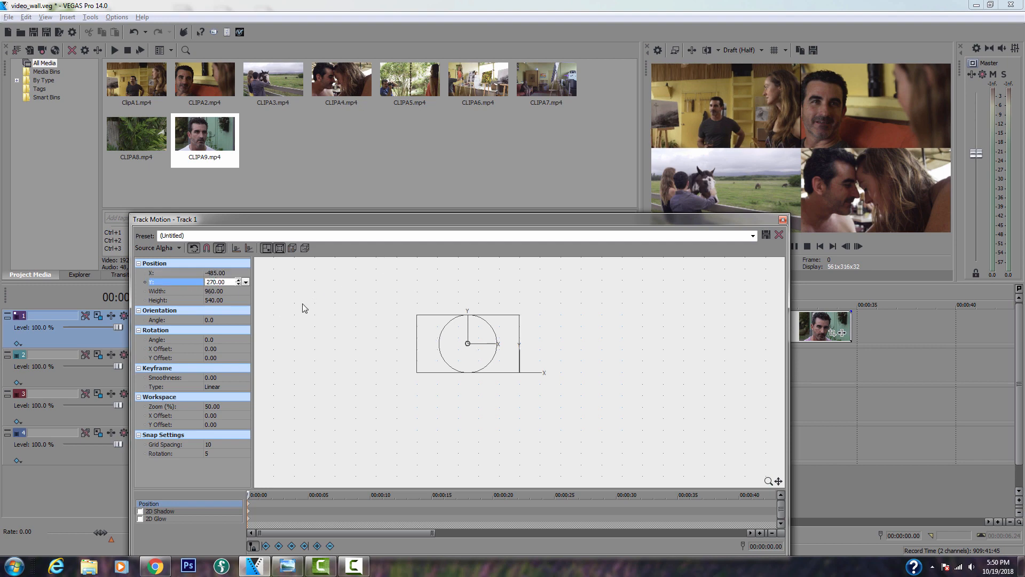
key("Return")
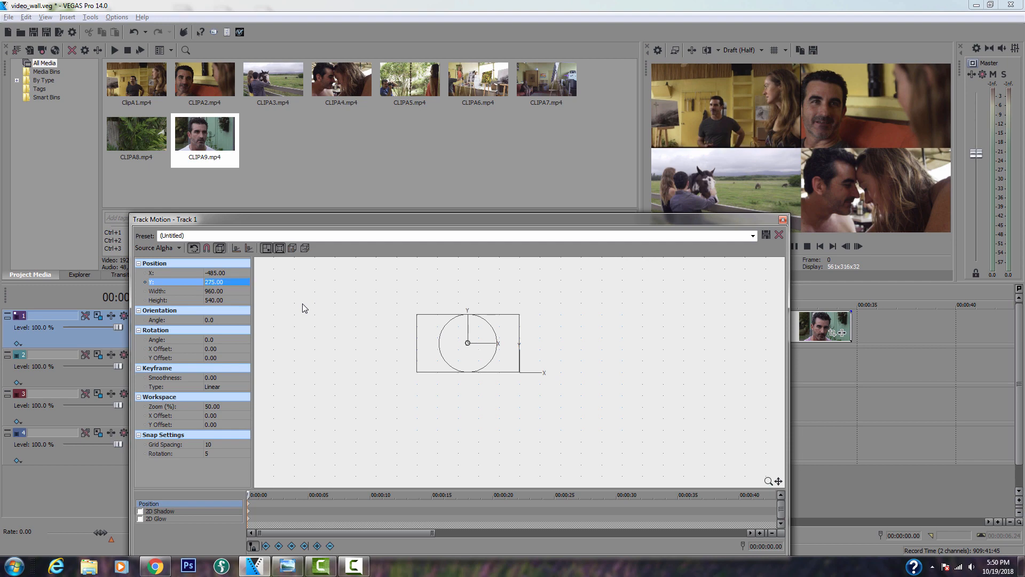
left_click(782, 219)
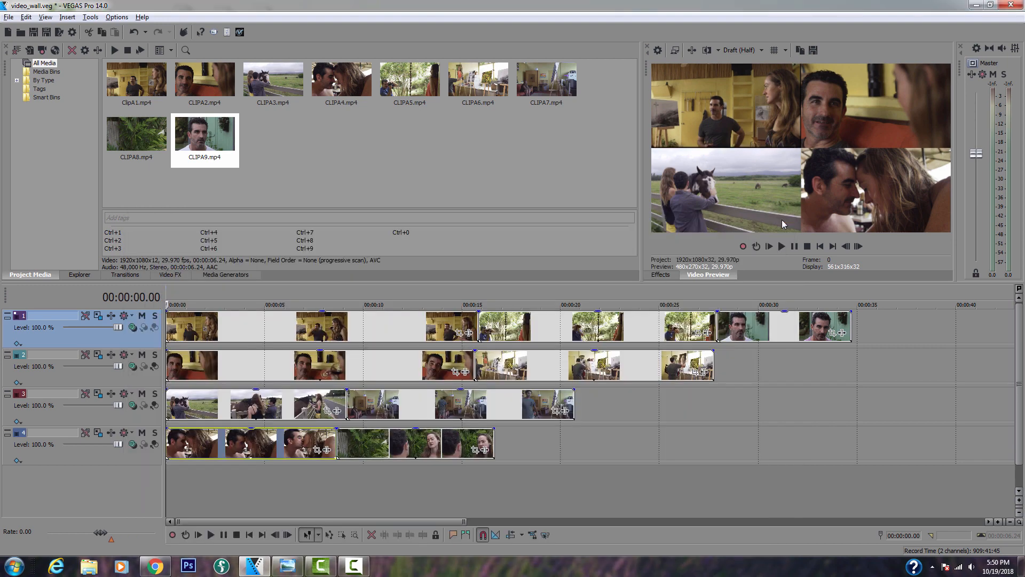
Move track 2 outward in Track Motion to X 485 and Y 275, and close the window.
left_click(98, 355)
left_click(211, 272)
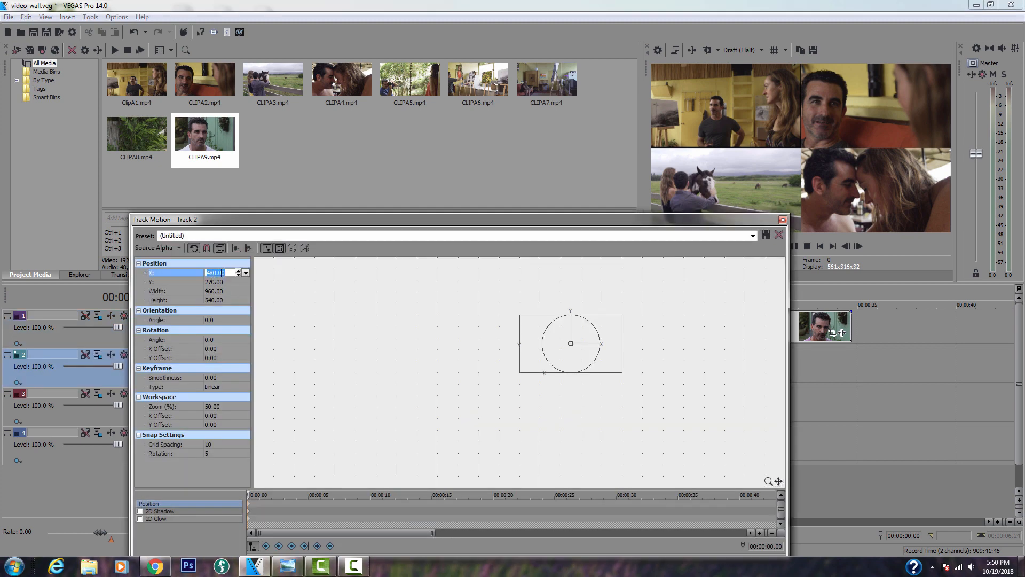
key("Left")
key("Delete")
key("Delete")
key("Delete")
type("485")
left_click(210, 282)
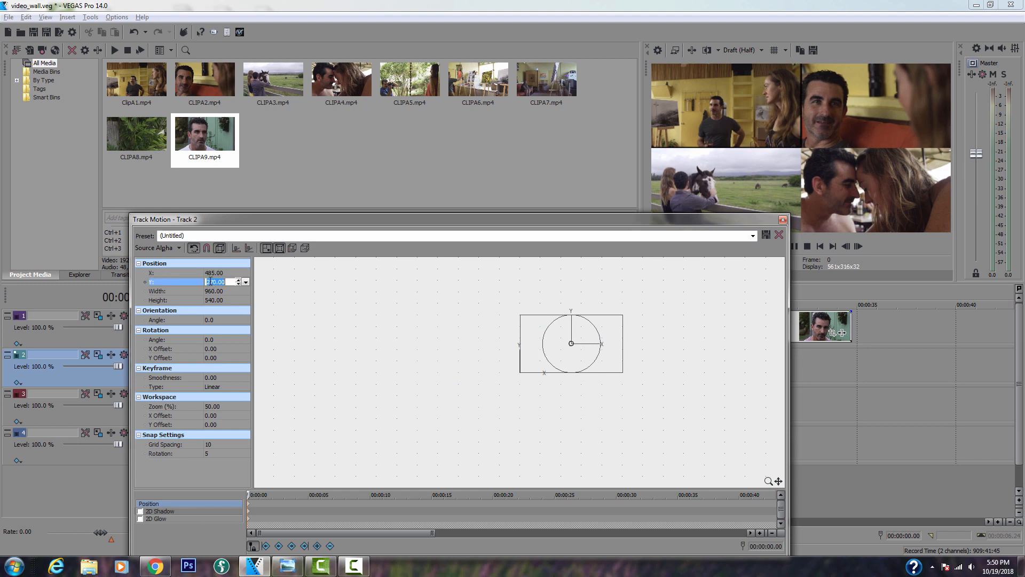
type("275")
key("Return")
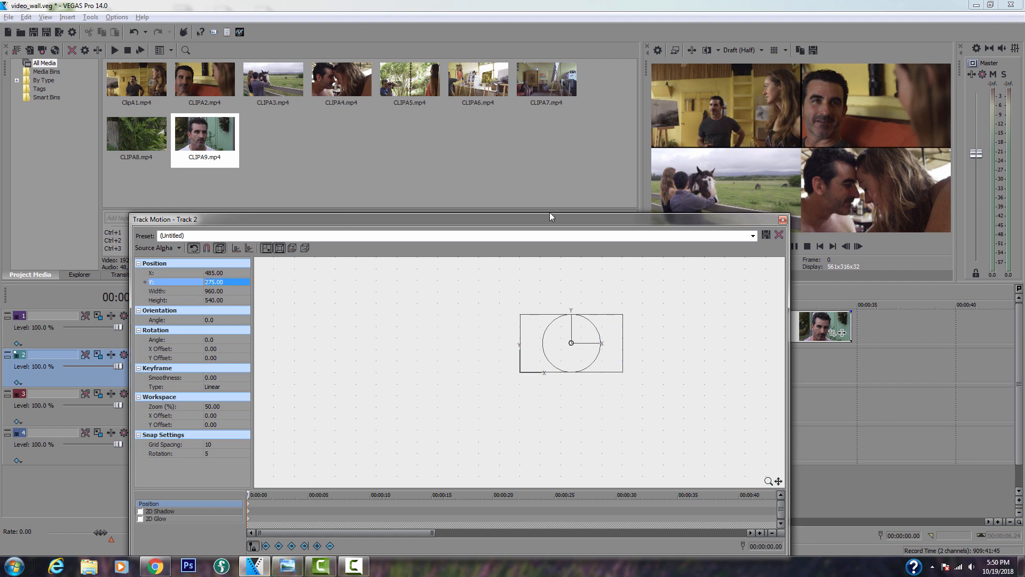
left_click(444, 332)
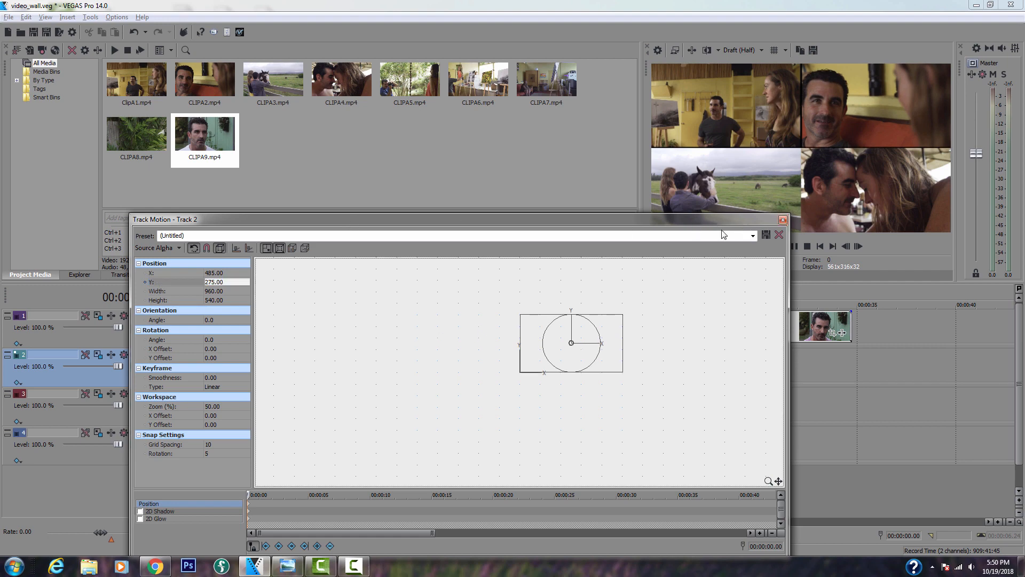
left_click(781, 220)
Move track 3 outward in Track Motion to X -485 and Y -275.
left_click(98, 393)
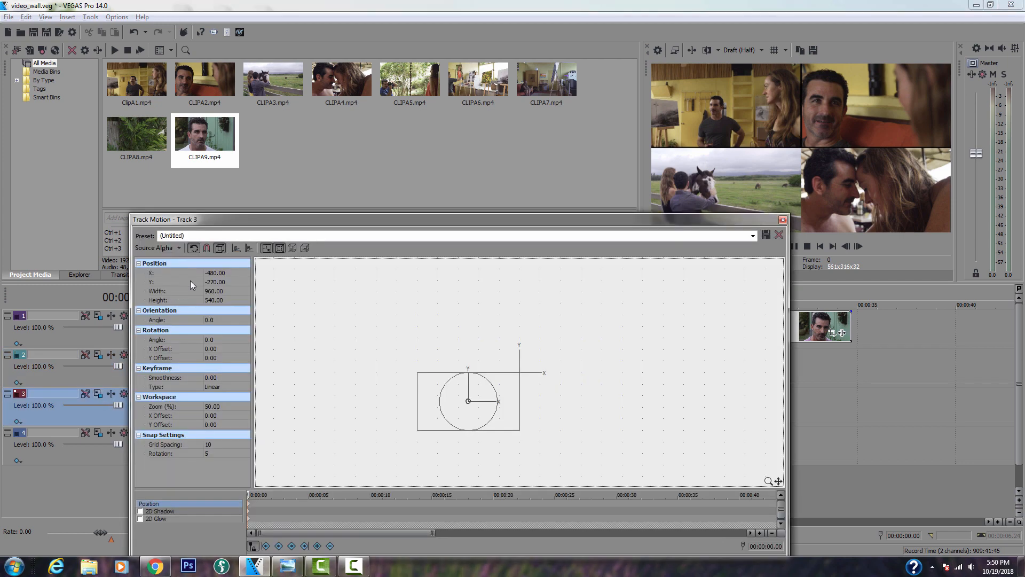
double_click(213, 274)
type("-485")
key("Return")
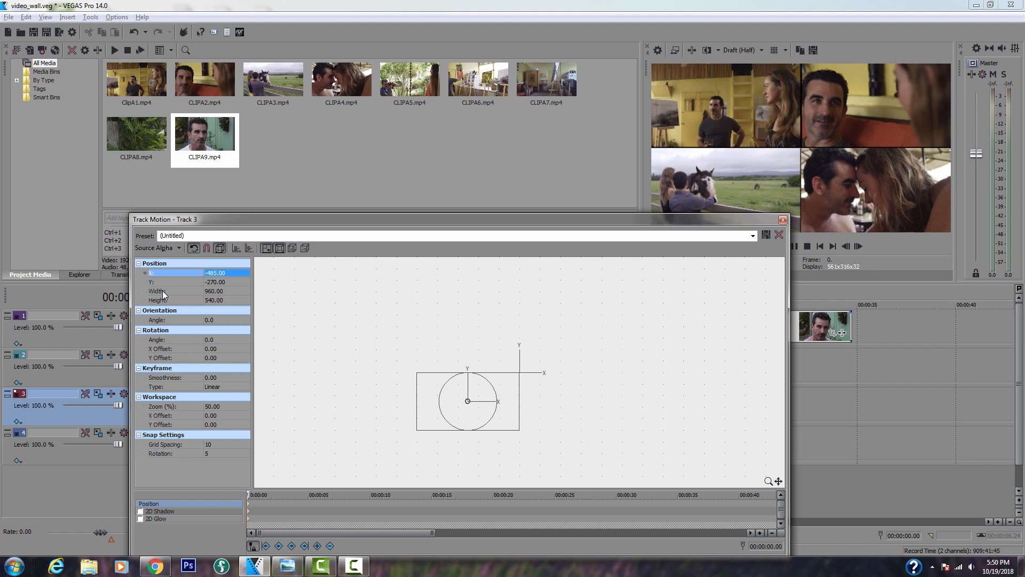
left_click(213, 282)
type("-275")
key("Return")
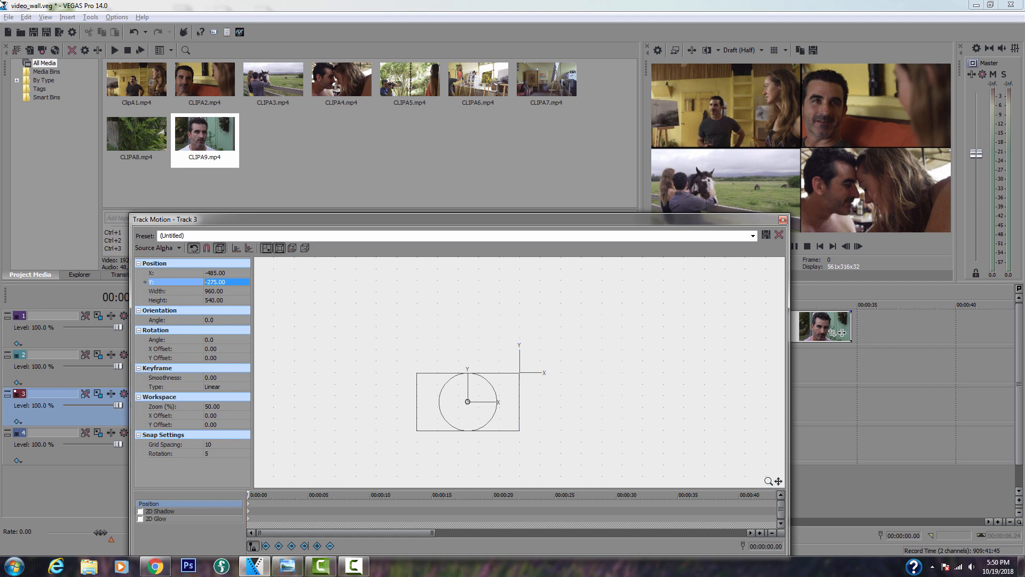
Move track 4 outward in Track Motion to X 485 and Y -275, and close the window.
left_click(783, 220)
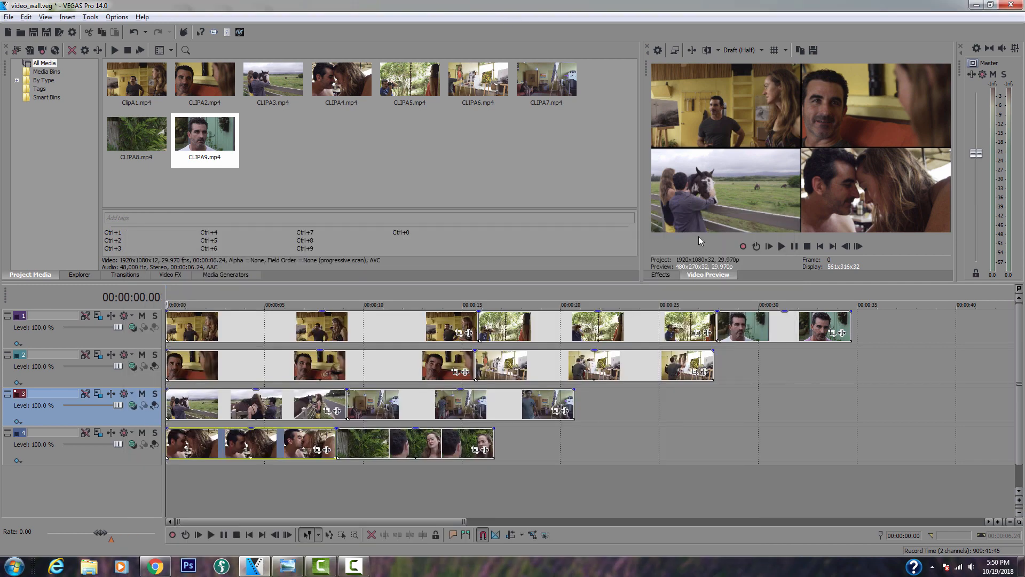
left_click(98, 434)
left_click(194, 273)
type("48")
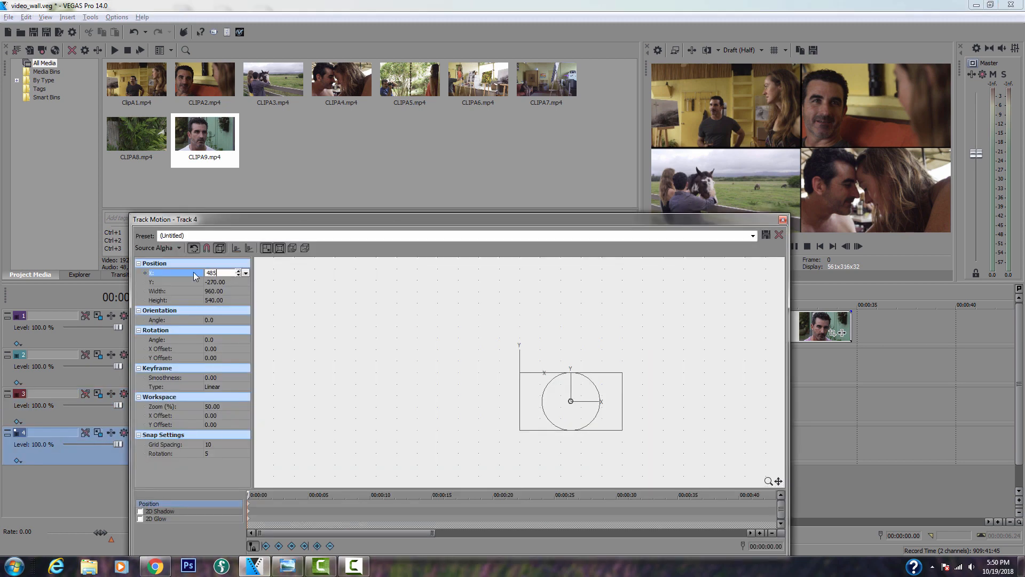
type("5")
key("Return")
left_click(218, 282)
type("-275")
key("Return")
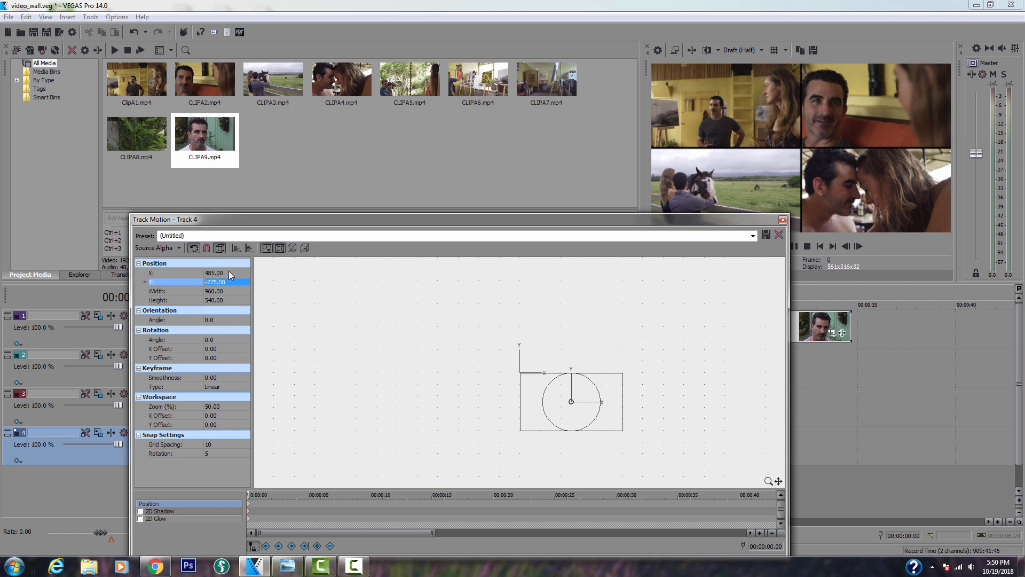
left_click(783, 220)
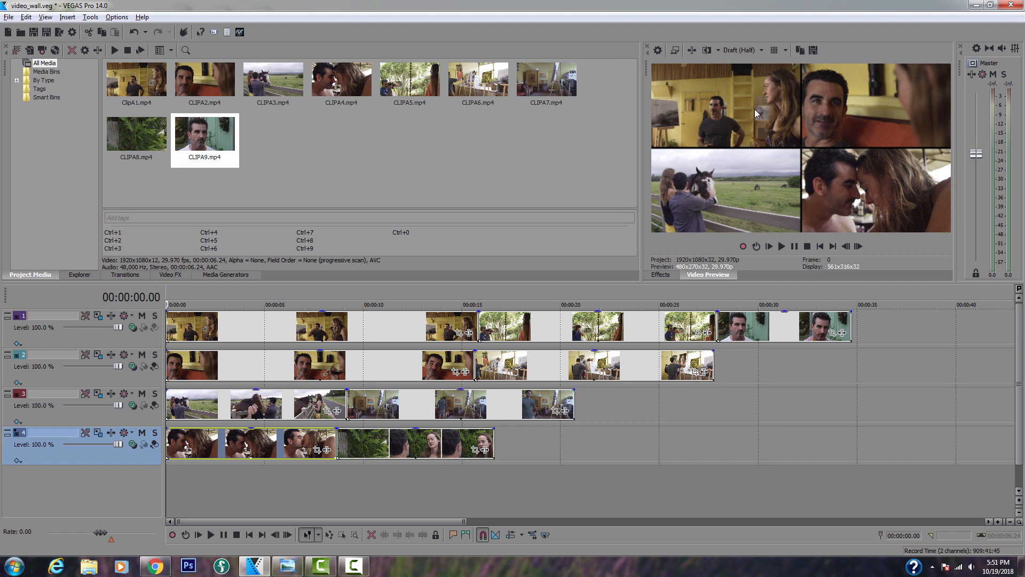
Add the VEGAS Color Corrector effect to the CLIPA3 event on track 3.
left_click(337, 410)
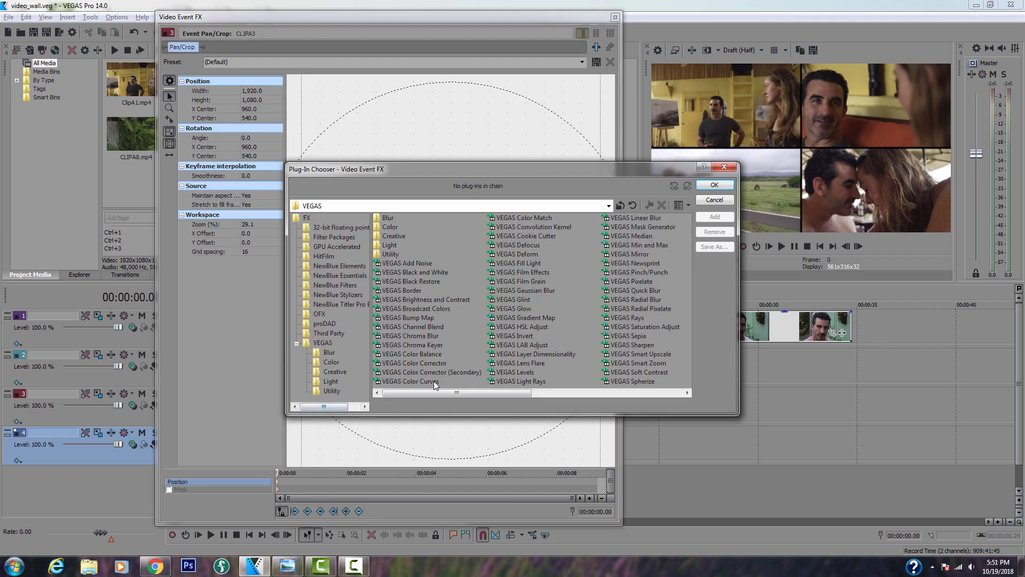
left_click(429, 365)
left_click(715, 216)
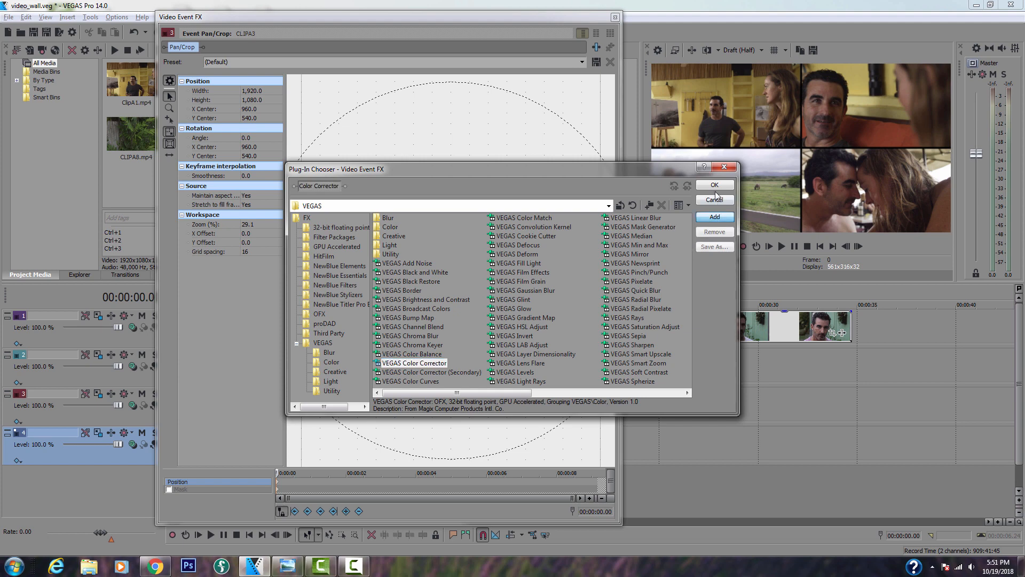
left_click(714, 185)
Warm CLIPA3 by shifting its mid tones to about 131°, 0.40 and its low tones to about 139°, 0.22, and close the effect window.
left_click(302, 251)
left_click_drag(302, 250, 294, 241)
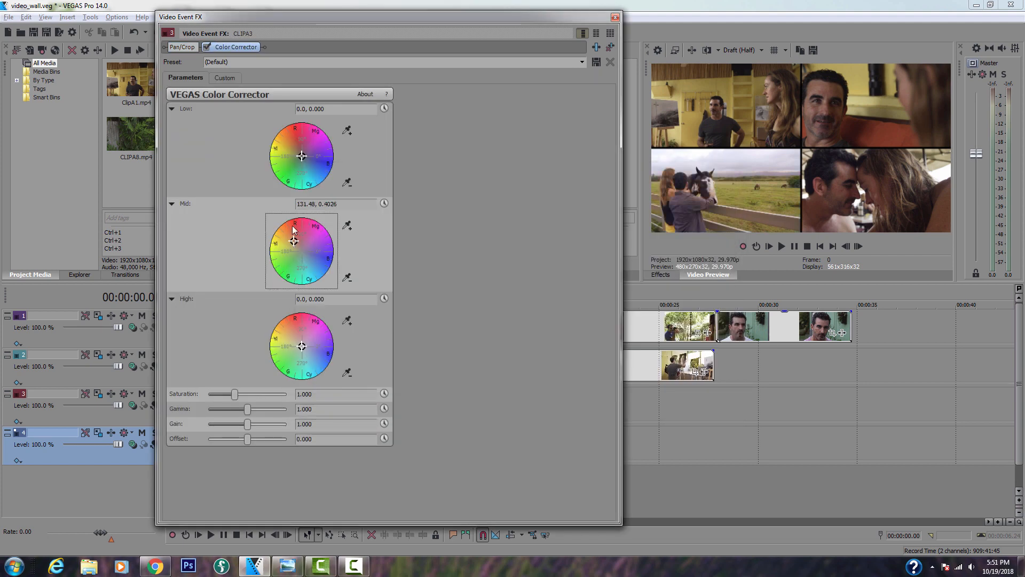
left_click_drag(302, 156, 297, 153)
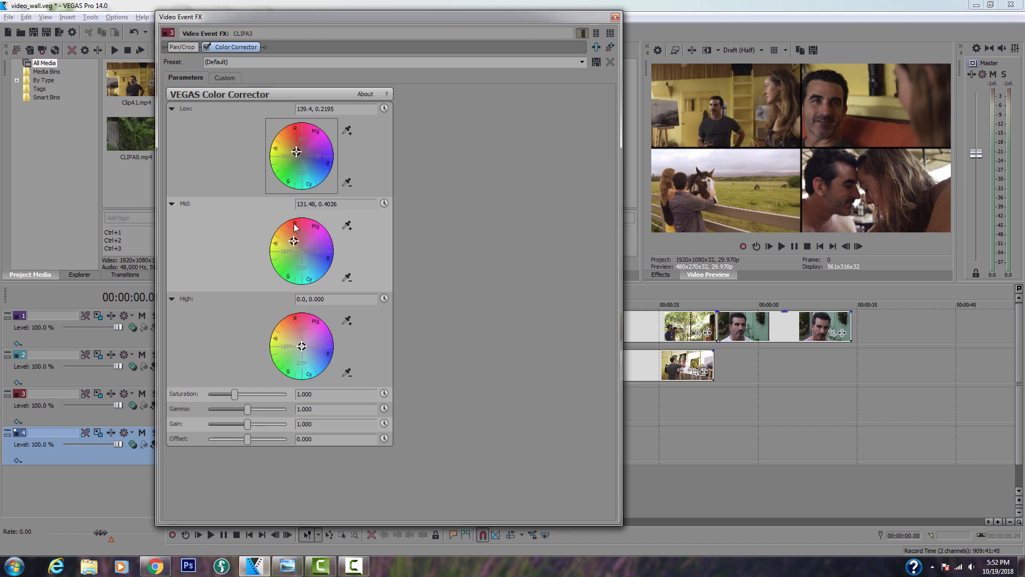
left_click(615, 17)
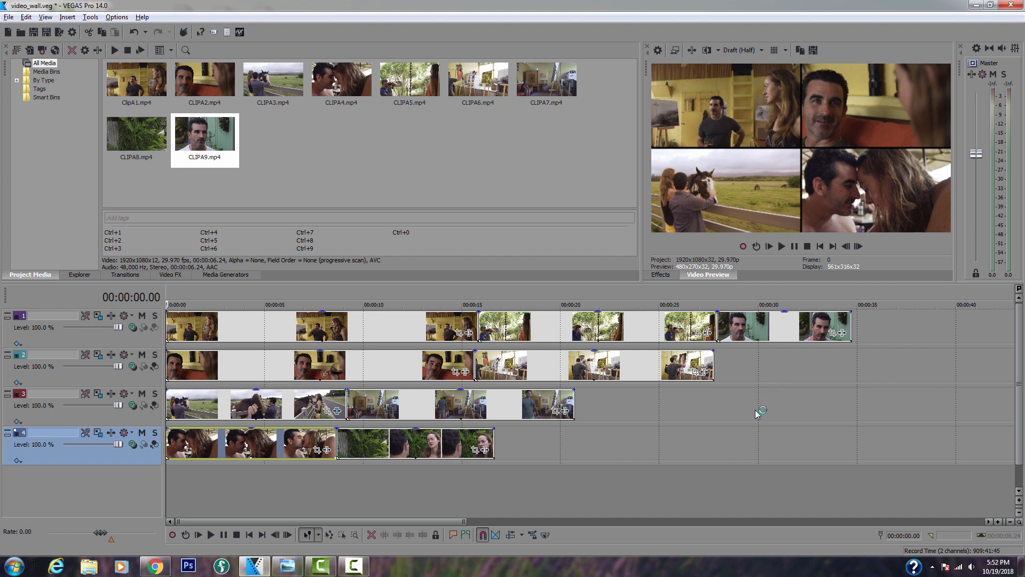
Play the four-picture wall from the beginning of the timeline to review it.
key("space")
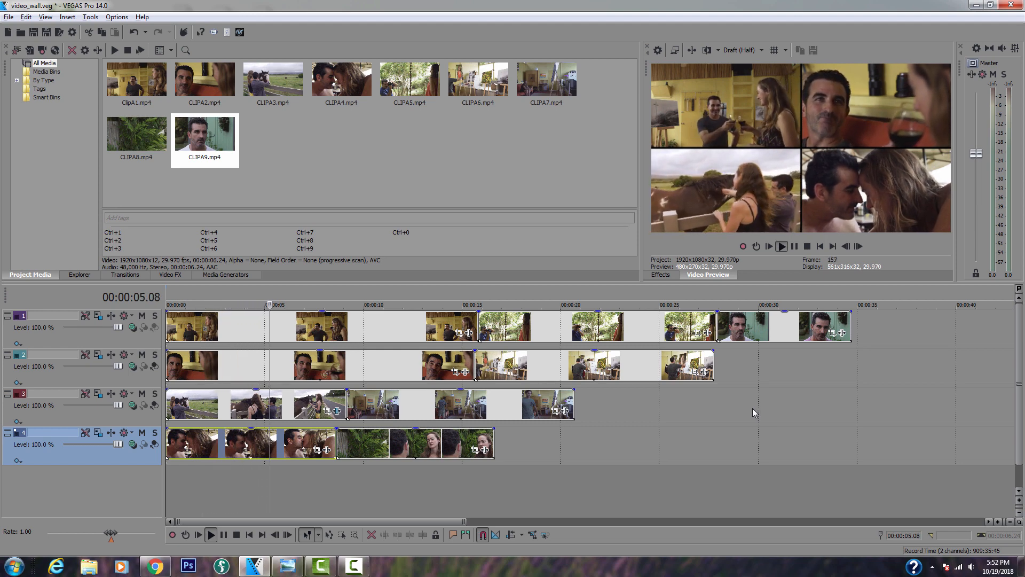
key("space")
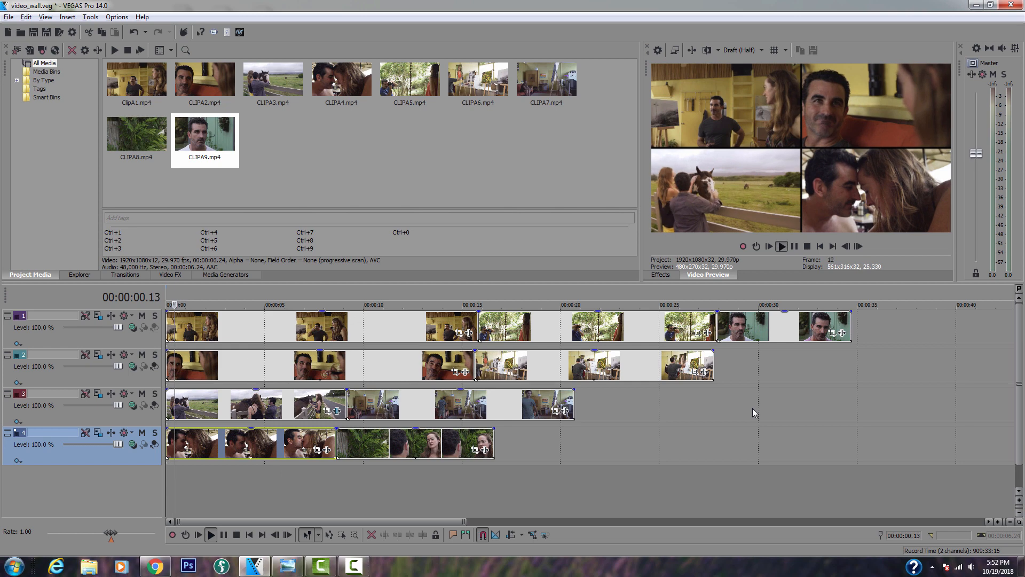
key("space")
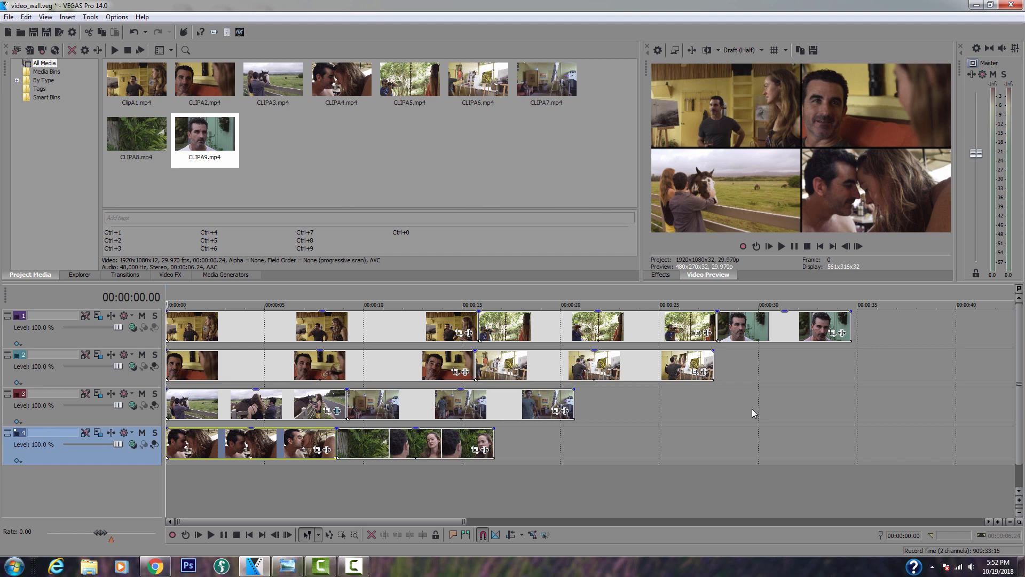
key("space")
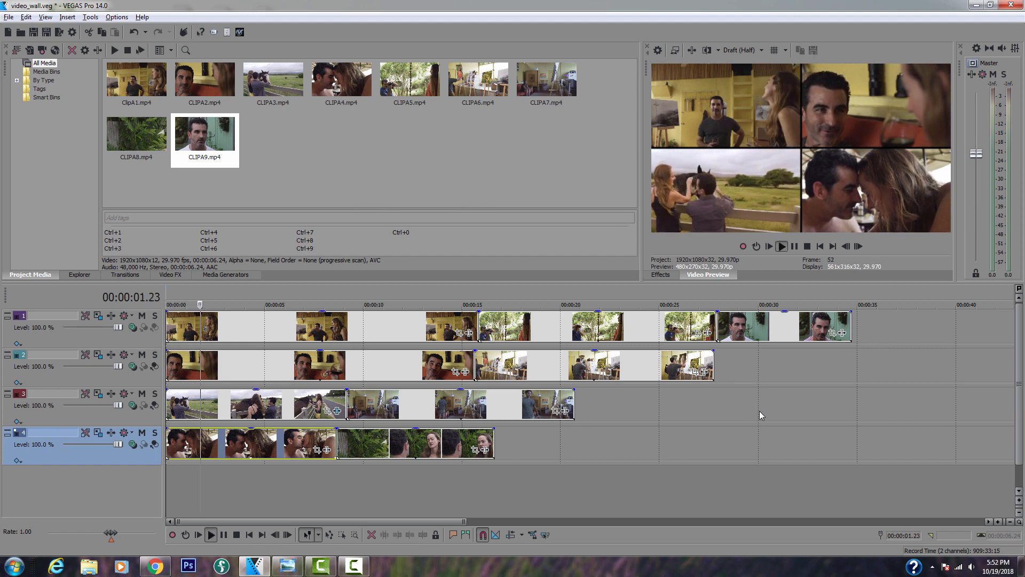
key("space")
key("space")
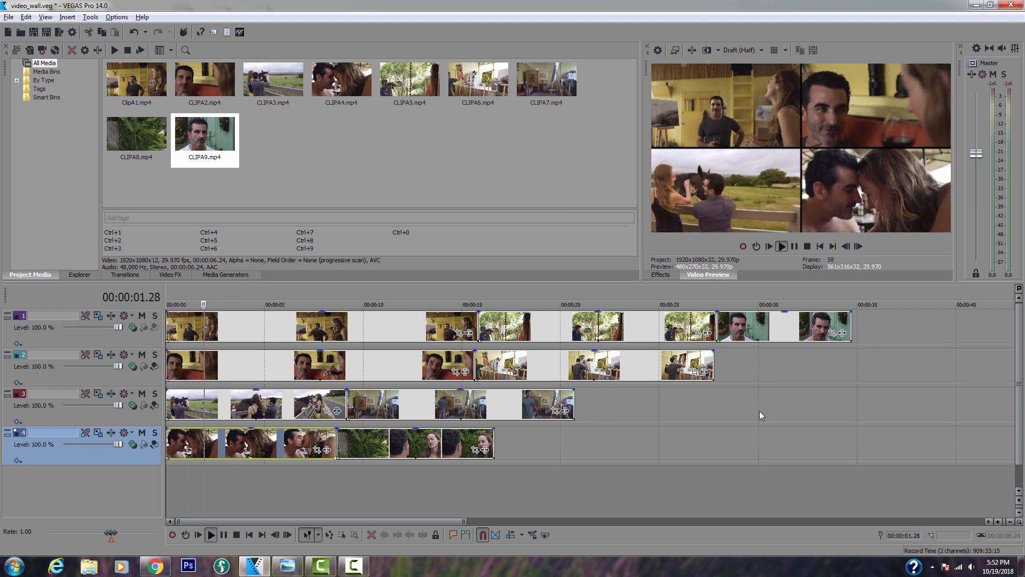
Park the cursor at 00:00:05.00 and trim the end of the first clip on track 1 to it.
key("Return")
key("Left")
key("Left")
key("Left")
key("Left")
key("Left")
key("Left")
key("Left")
key("Left")
key("Left")
key("Left")
key("Left")
key("Left")
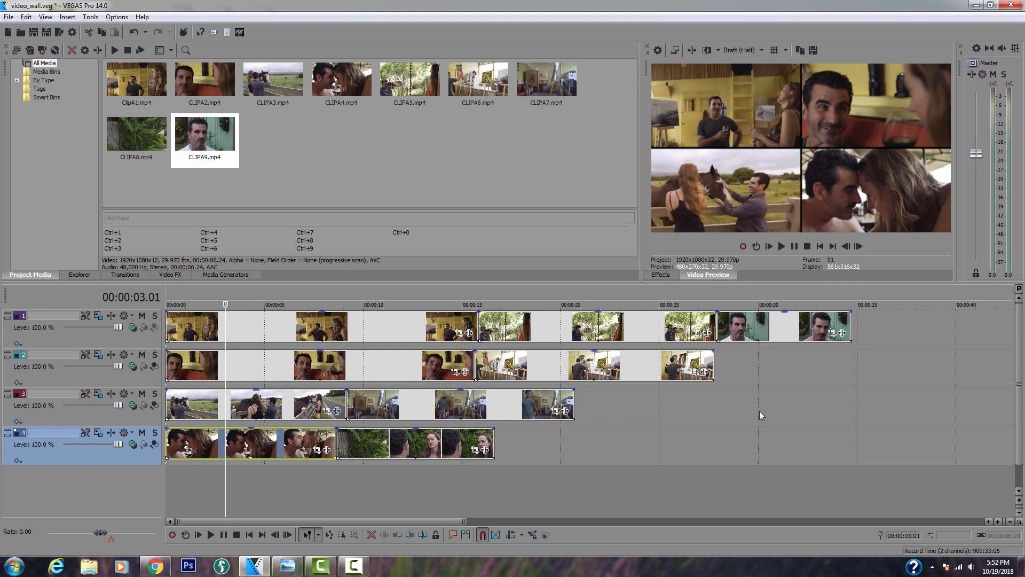
key("Right")
key("Right")
key("Right")
key("Right")
key("Right")
key("Right")
key("Right")
key("Right")
key("Right")
key("Right")
key("Right")
key("Right")
key("Right")
key("Right")
key("Right")
key("Right")
key("Right")
key("Right")
key("Right")
key("Right")
key("Right")
key("Right")
key("Right")
key("Right")
key("Right")
key("Right")
key("Right")
key("Right")
key("Right")
key("Right")
key("Right")
key("Right")
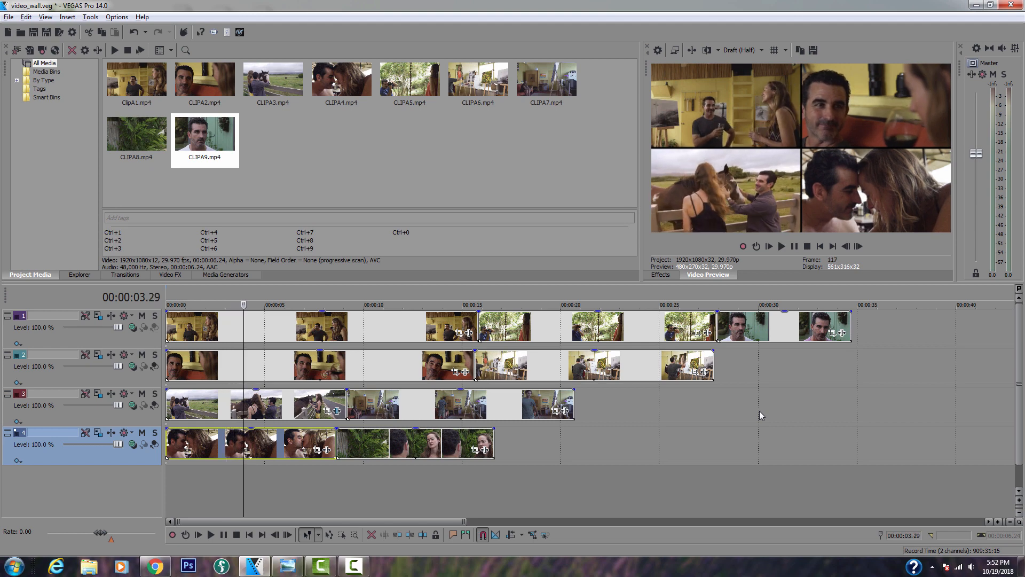
key("Right")
key("Right")
key("Right")
key("Right")
key("Right")
key("Right")
key("Right")
key("Right")
key("Right")
key("Right")
key("Right")
key("Right")
key("Right")
key("Right")
key("Right")
key("Right")
key("Right")
key("Right")
key("Right")
key("Right")
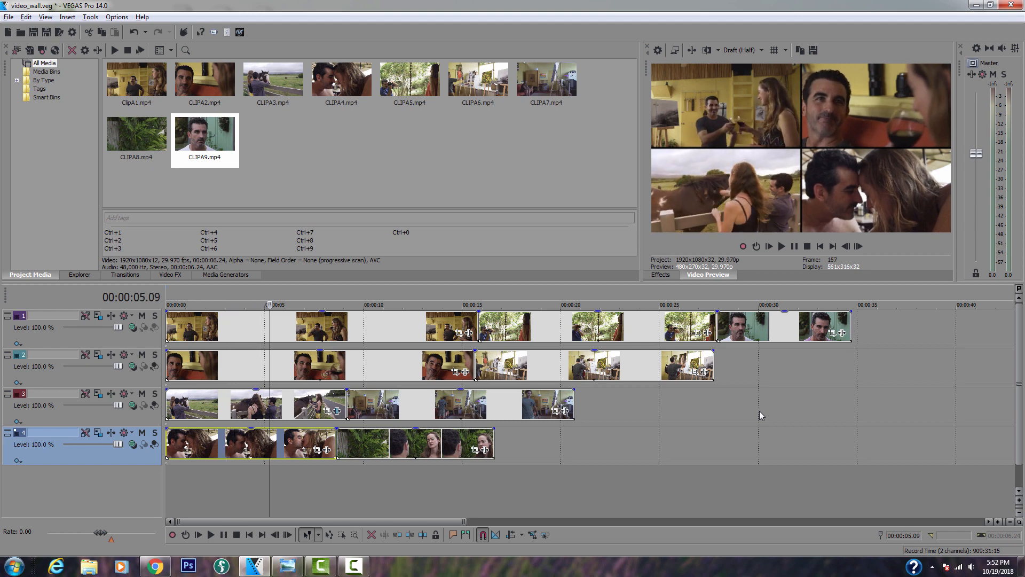
key("Left")
key("Left")
key("Left")
key("Left")
key("Left")
key("Left")
key("Left")
key("Left")
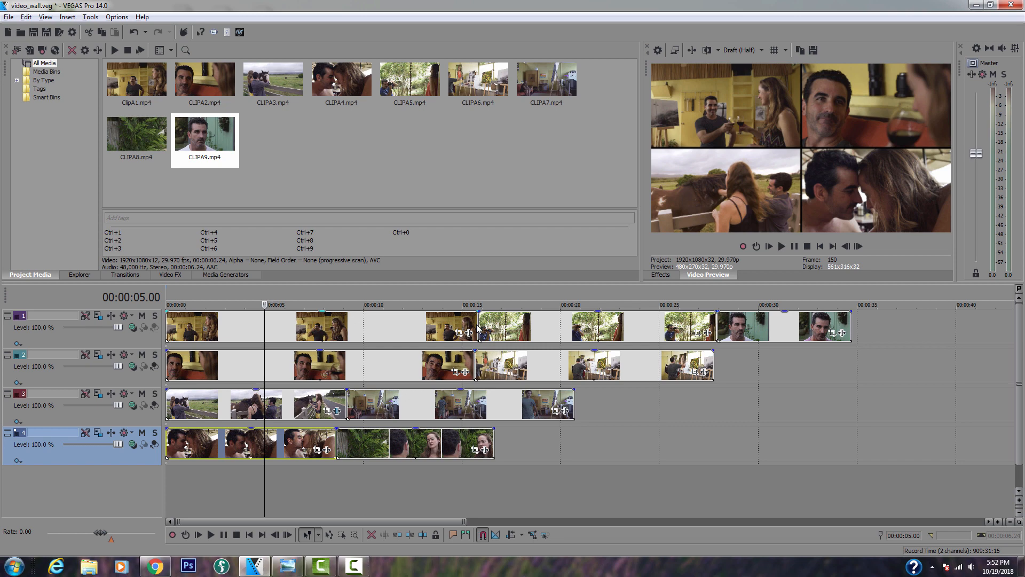
left_click_drag(477, 325, 263, 335)
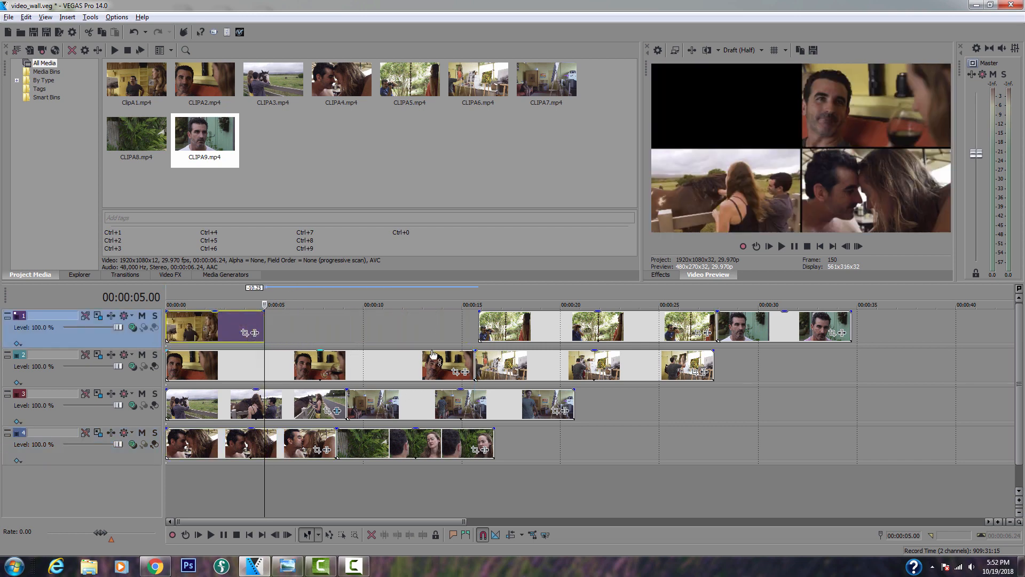
Shorten the first clip on track 2 to about 5.8 seconds and the first clip on track 3 to about 7.4 seconds.
left_click_drag(473, 369, 279, 363)
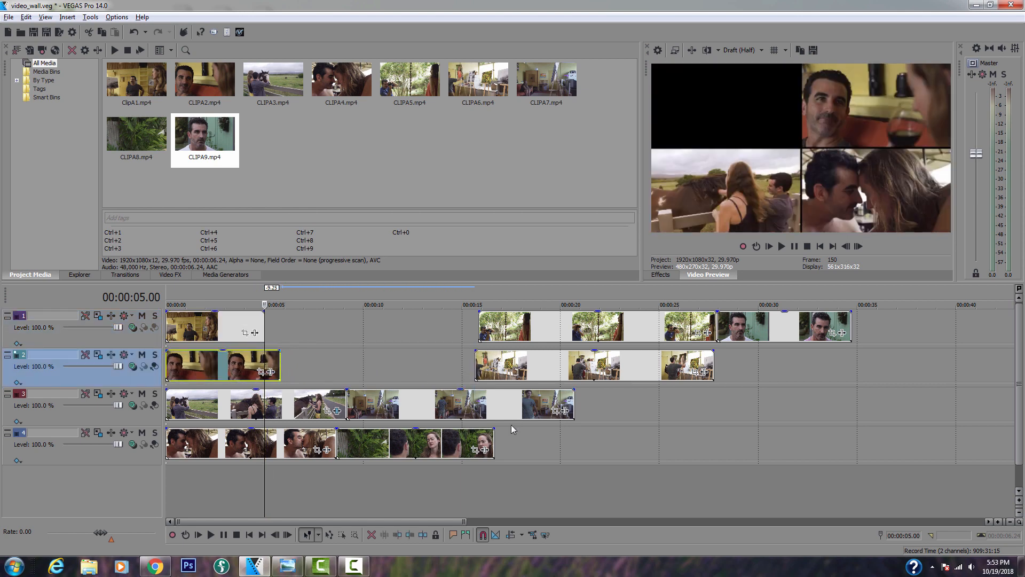
left_click(346, 400)
left_click_drag(346, 401, 312, 404)
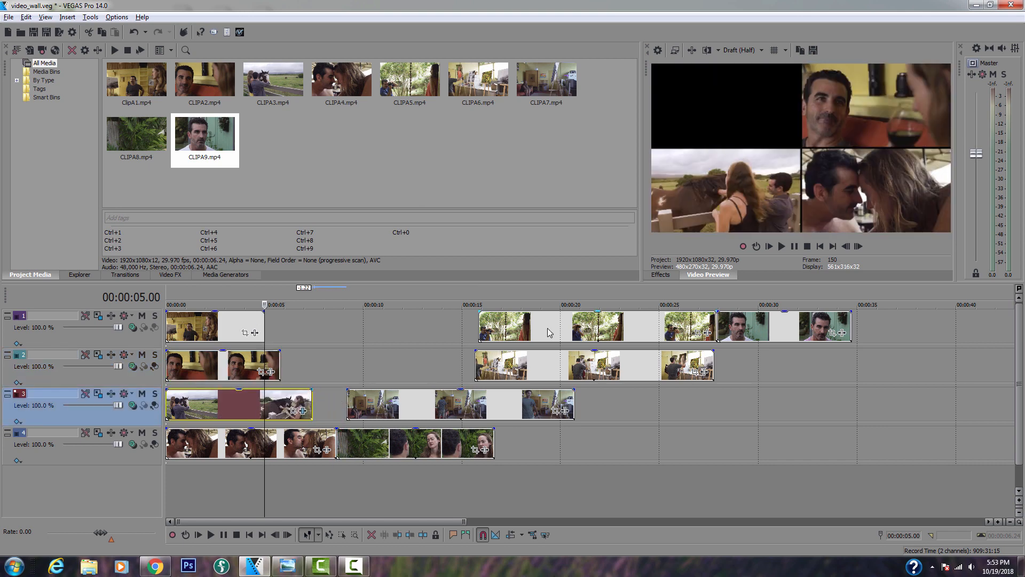
Move the second clips on tracks 1 and 2 against their first clips and trim both to end at about 12 seconds.
left_click_drag(548, 329, 333, 343)
left_click_drag(502, 327, 404, 331)
left_click_drag(577, 365, 379, 363)
left_click_drag(521, 365, 405, 365)
Move track 3's second clip against the first and make the second clips on tracks 2, 3 and 4 end at about 15 seconds.
left_click_drag(427, 410, 393, 410)
left_click_drag(539, 407, 466, 401)
left_click_drag(491, 437, 467, 438)
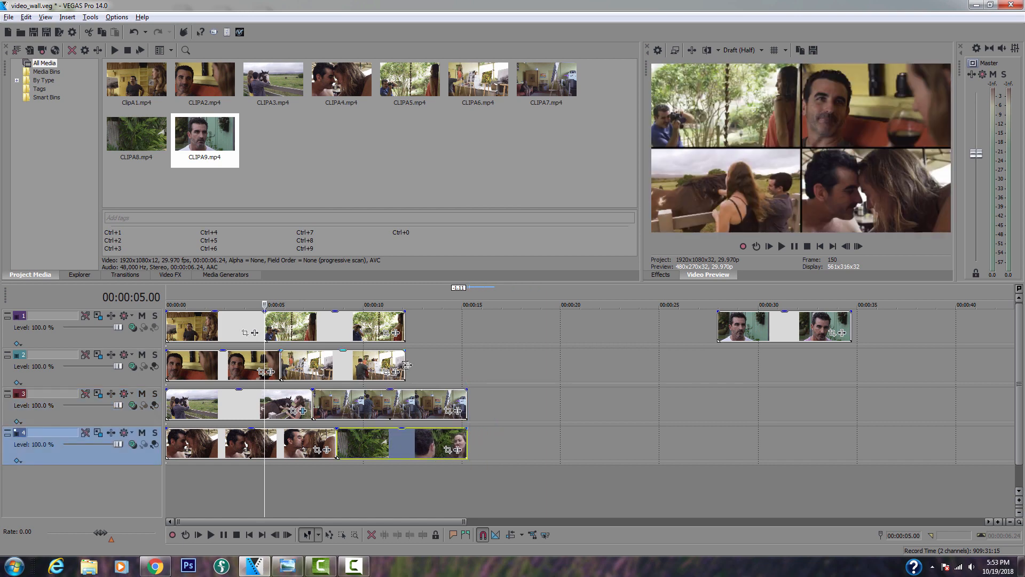
left_click_drag(406, 364, 467, 364)
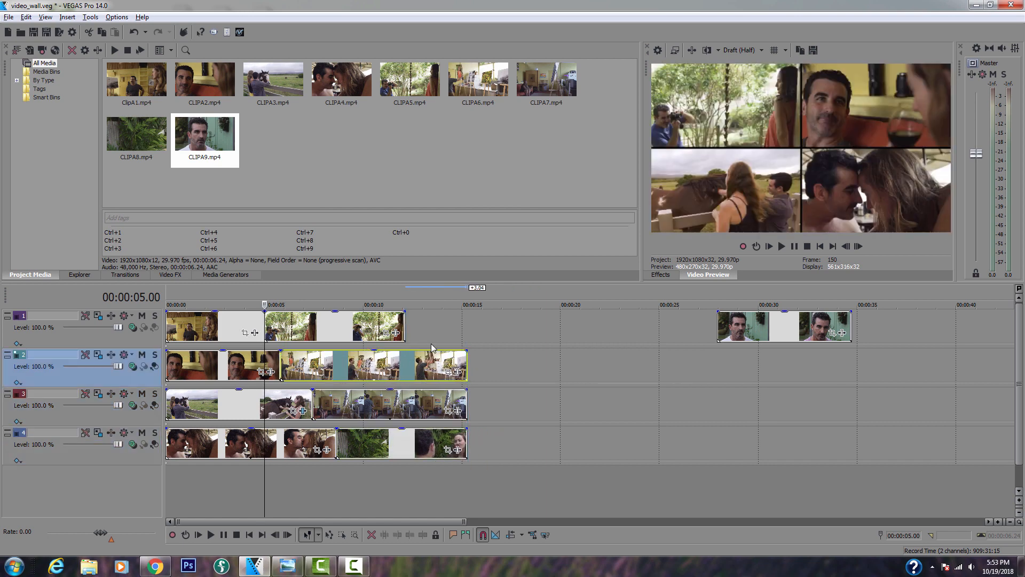
Extend the second clip on track 1 to about 13.4 seconds and move CLIPA9 directly against its end.
left_click_drag(405, 325, 444, 326)
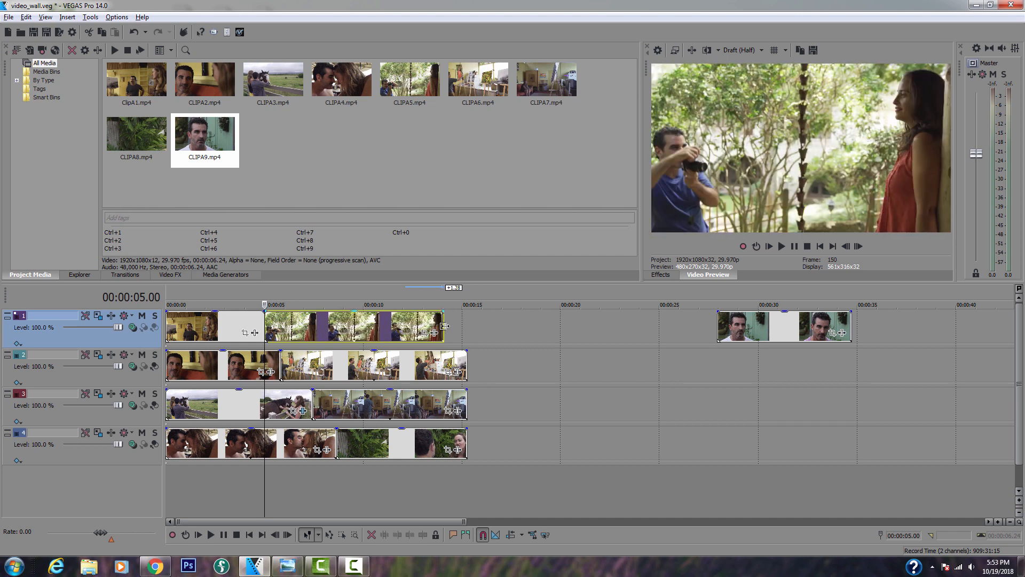
left_click_drag(444, 326, 430, 325)
left_click(176, 482)
key("space")
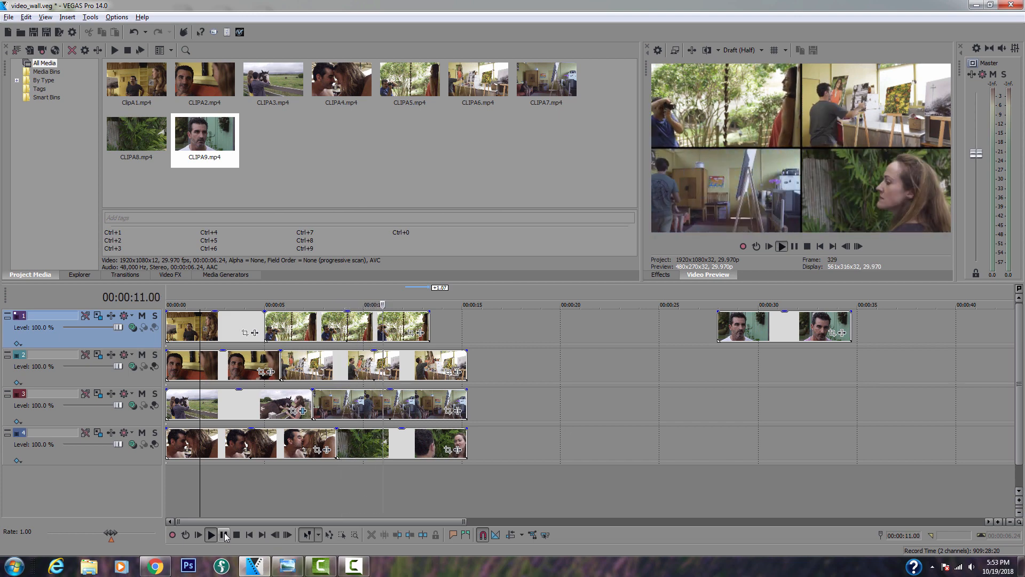
left_click(224, 533)
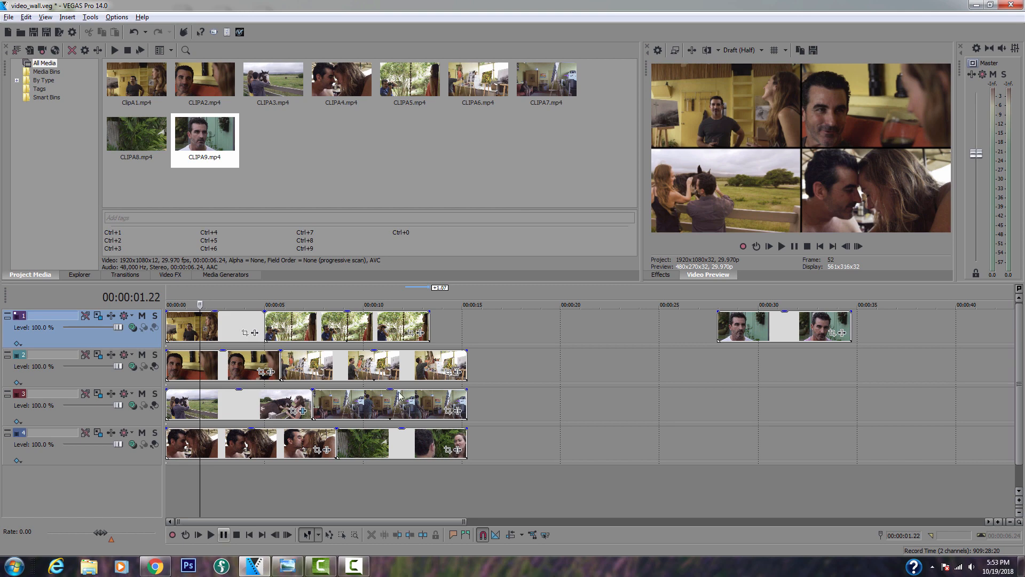
left_click_drag(733, 329, 464, 321)
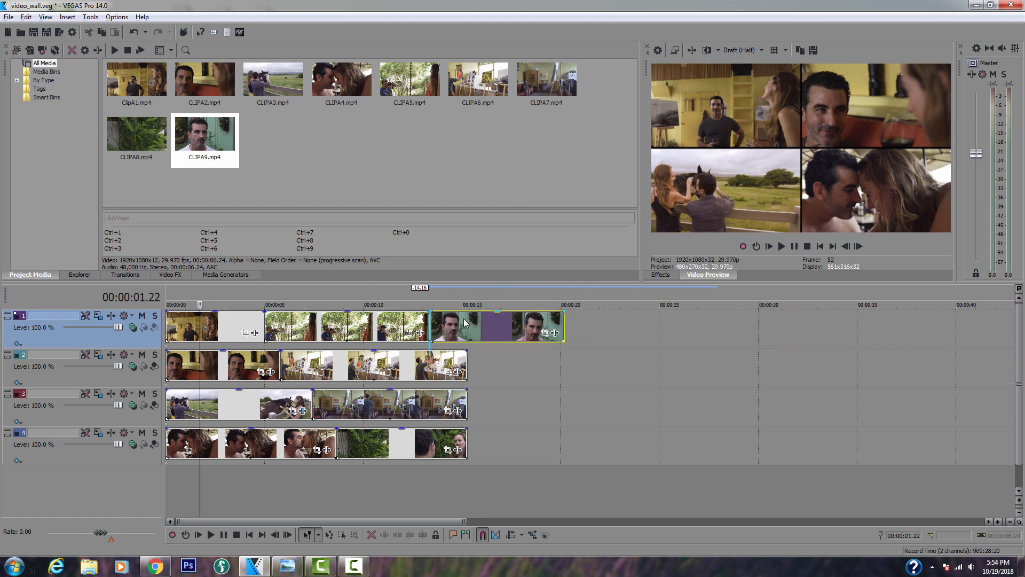
Play the wall repeatedly from about 12 seconds to review the cut to CLIPA9 on track 1.
left_click(399, 488)
key("space")
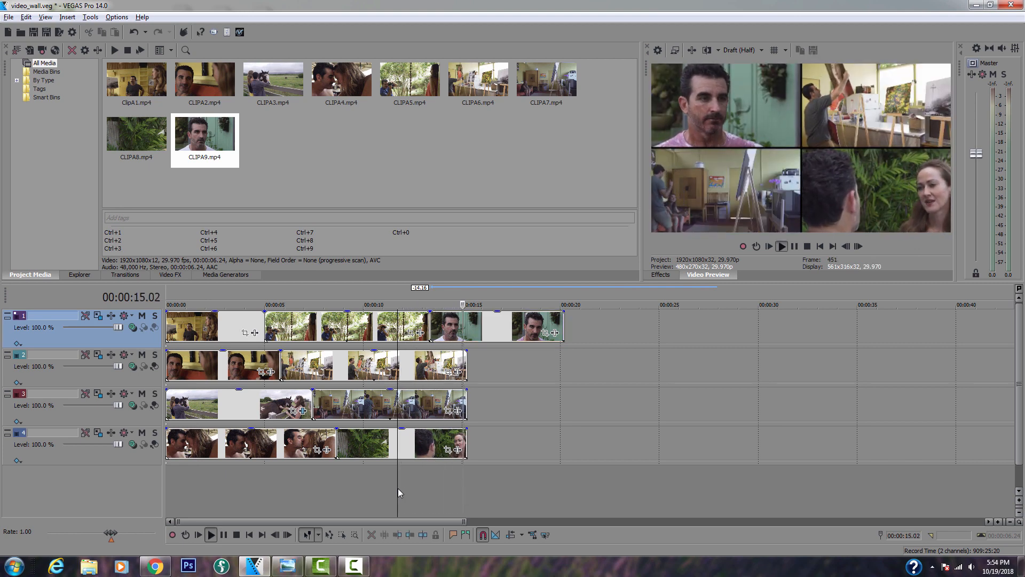
key("space")
key("space")
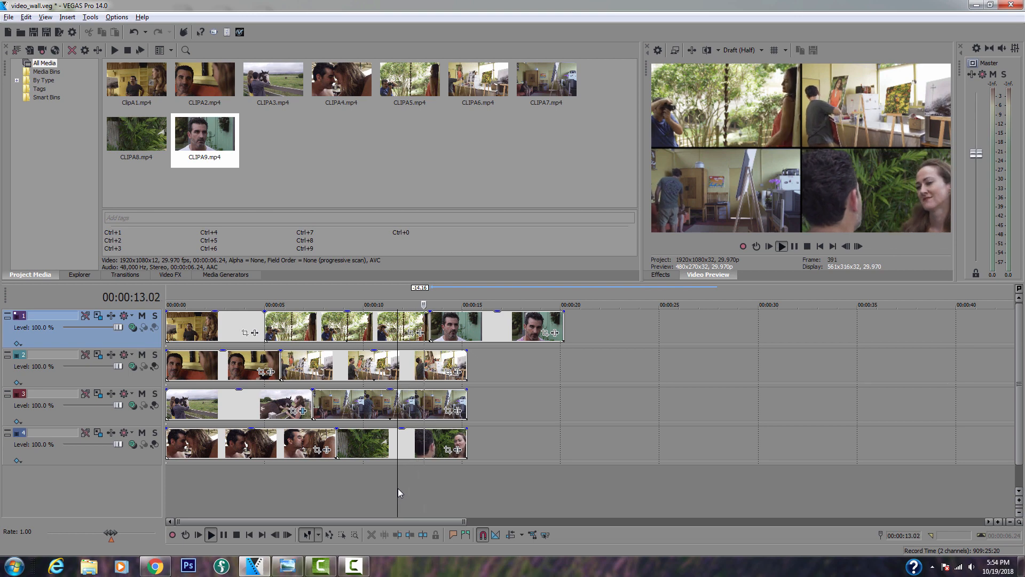
key("space")
key("space")
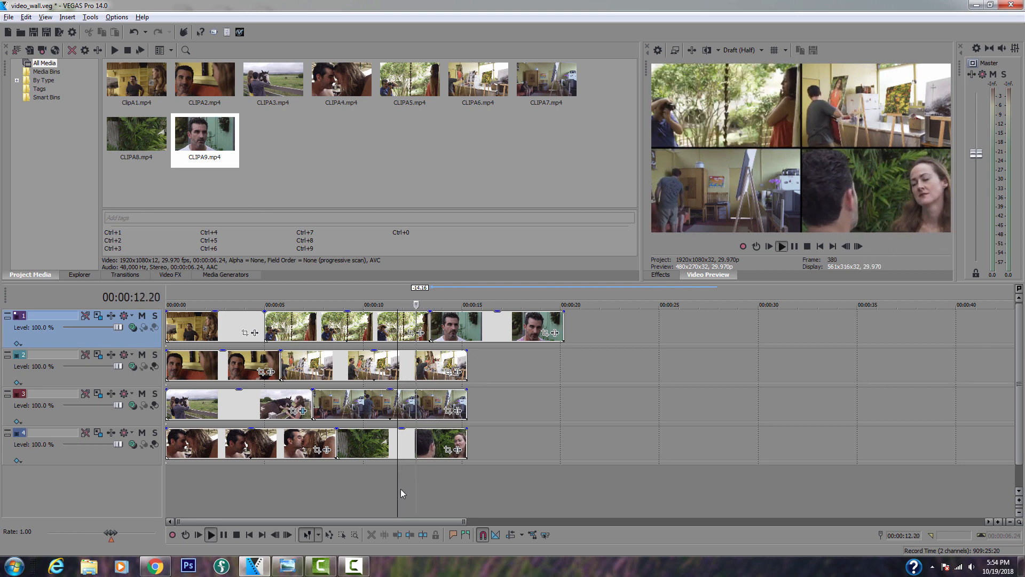
key("space")
key("space")
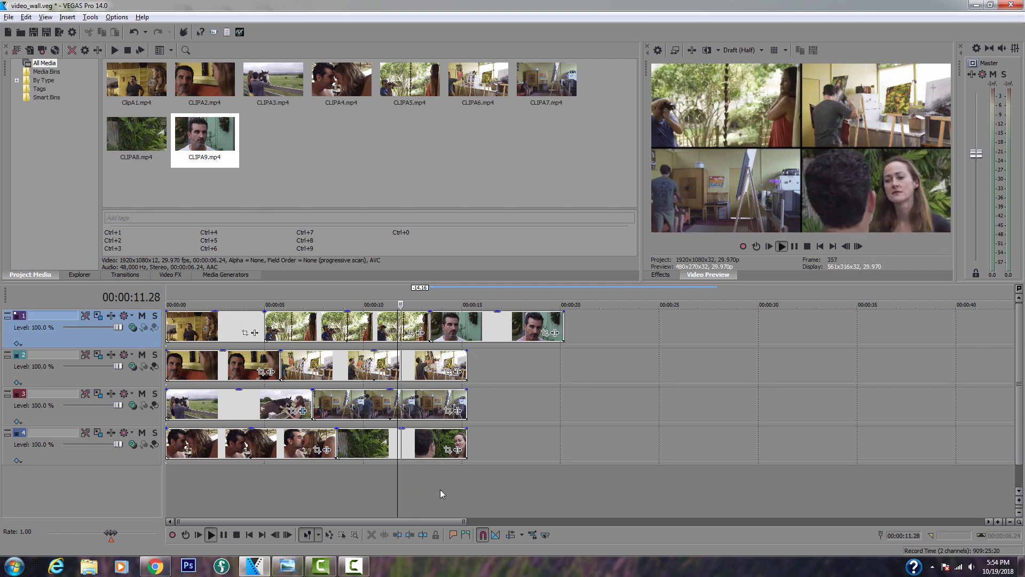
key("space")
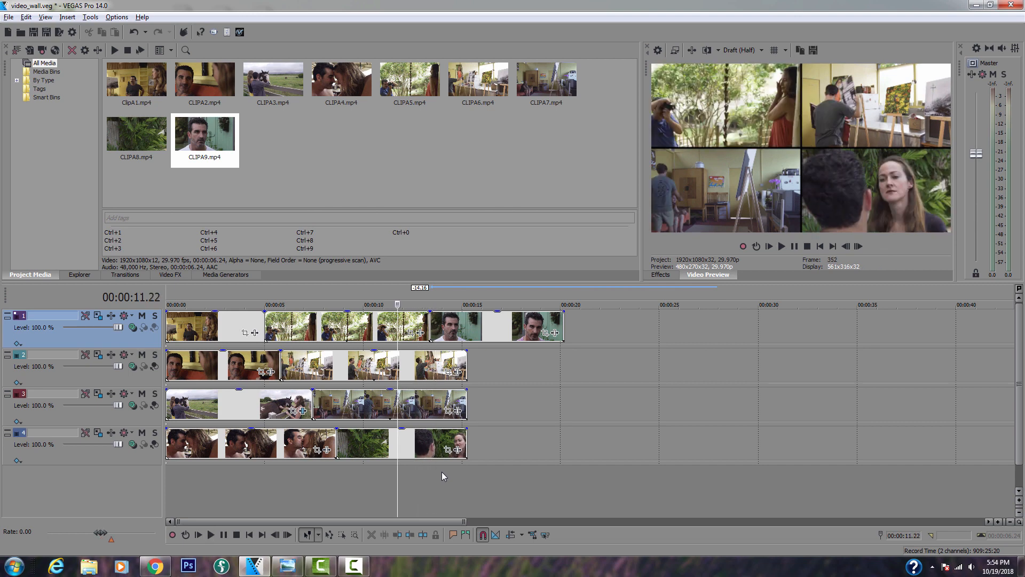
Add a Track Motion position keyframe to track 1 at 00:00:13.29 and compare it with the starting keyframe.
left_click(441, 470)
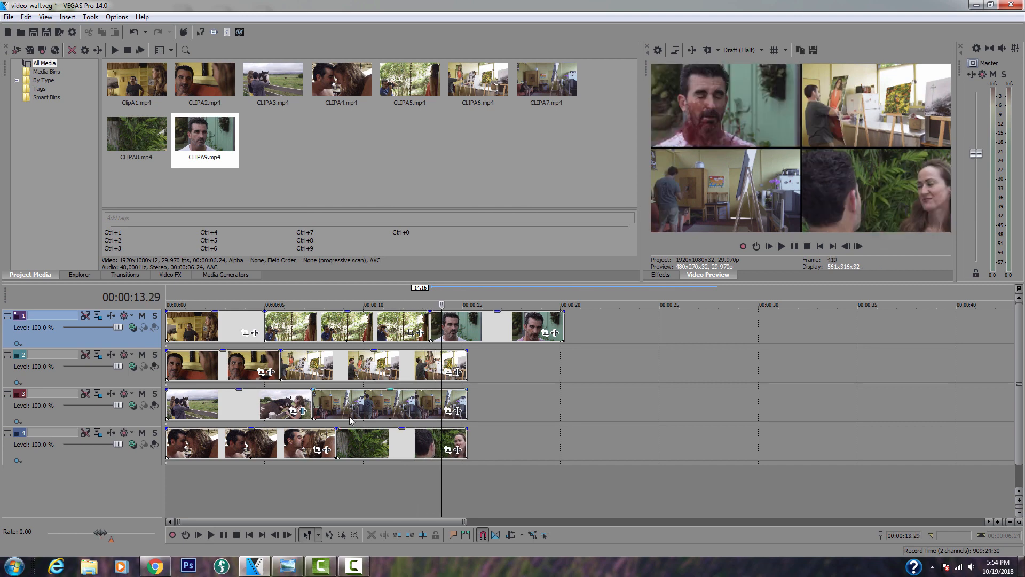
left_click(99, 316)
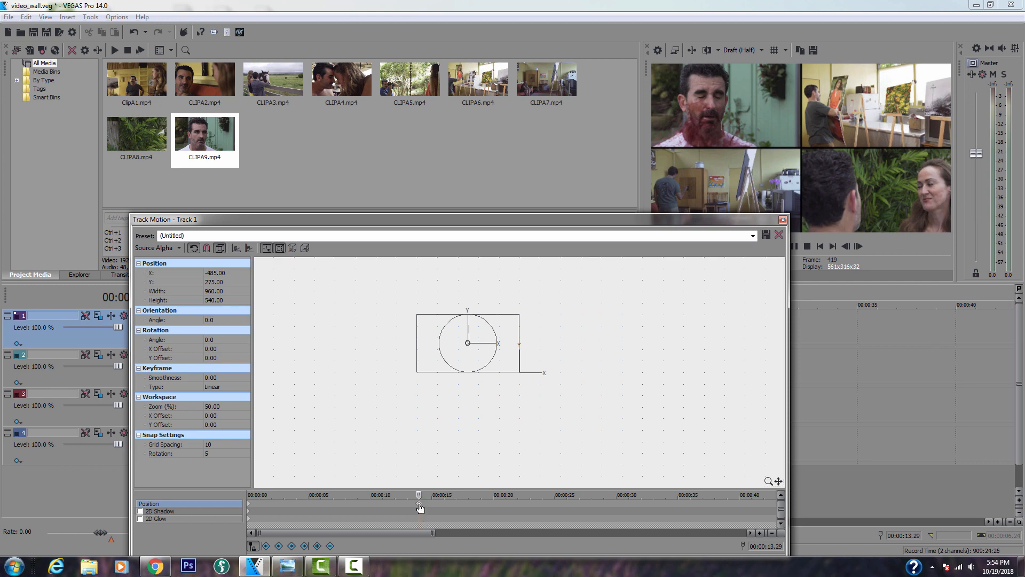
scroll(425, 506, "up", 8)
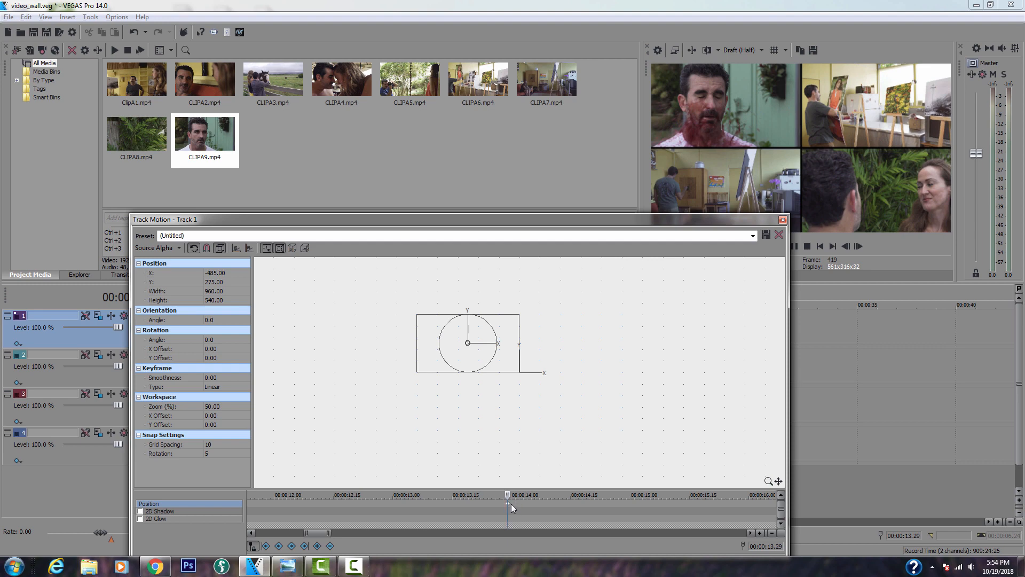
left_click(541, 503)
left_click(508, 507)
scroll(267, 501, "down", 10)
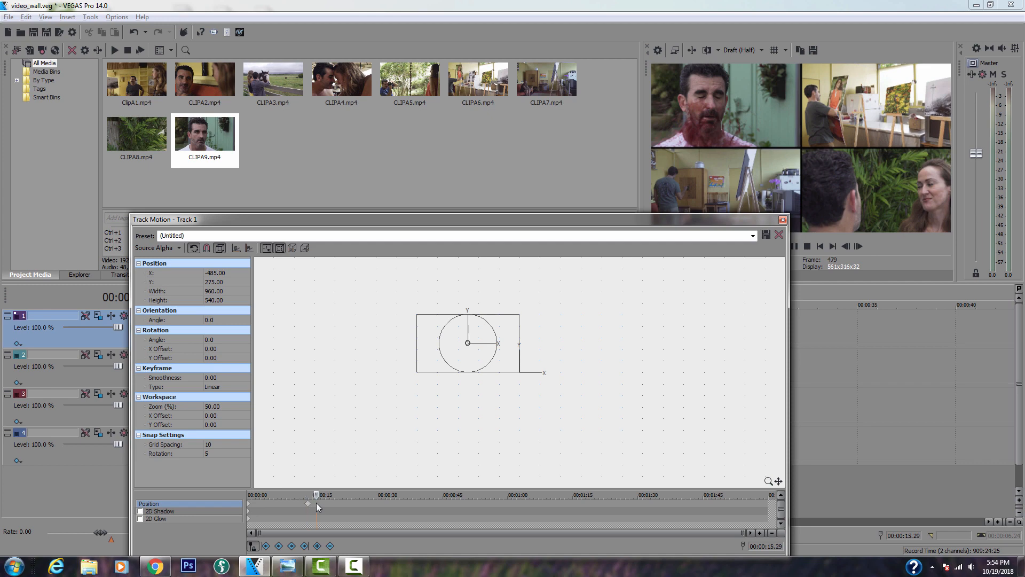
scroll(317, 504, "up", 4)
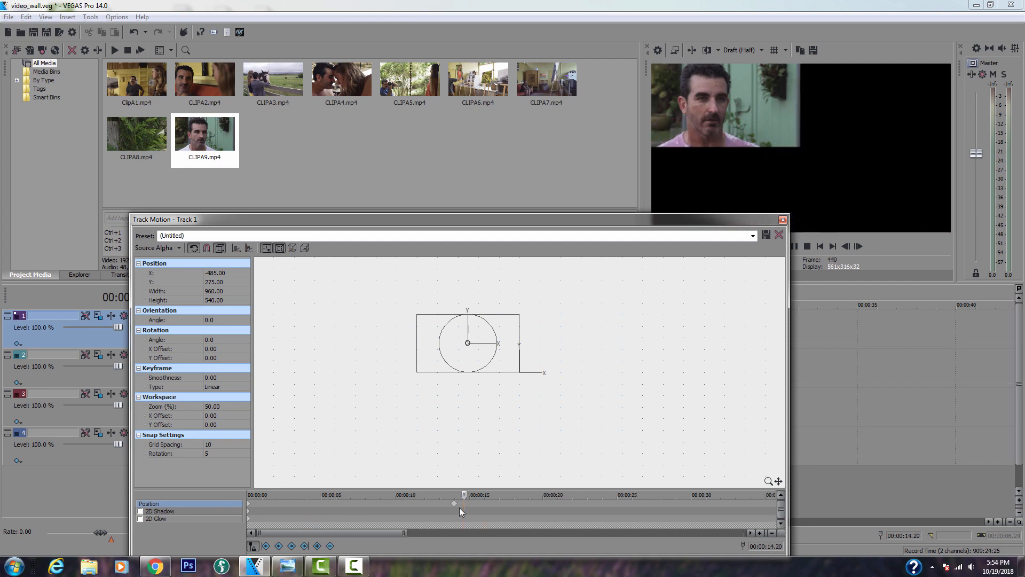
left_click(455, 505)
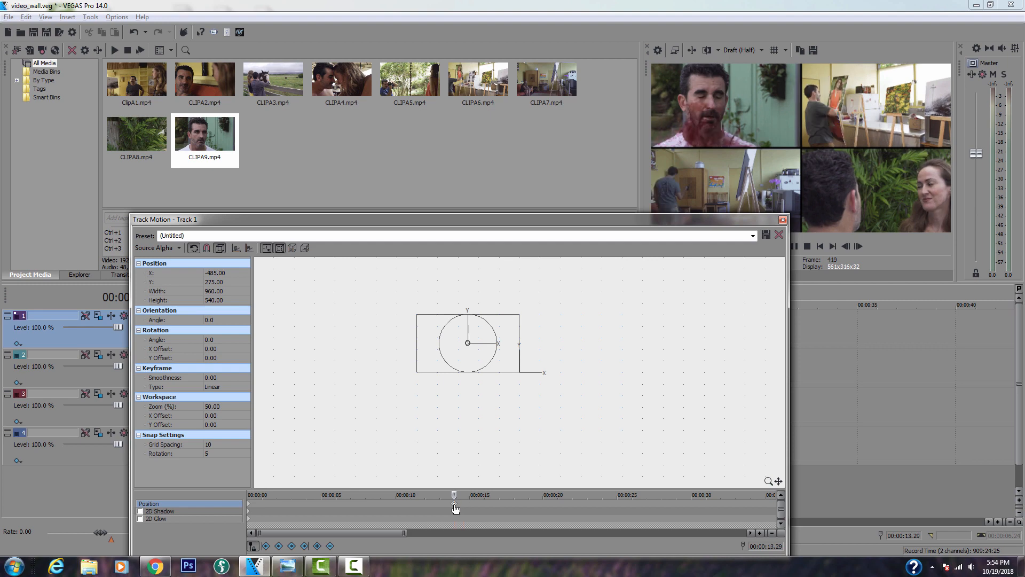
left_click(251, 507)
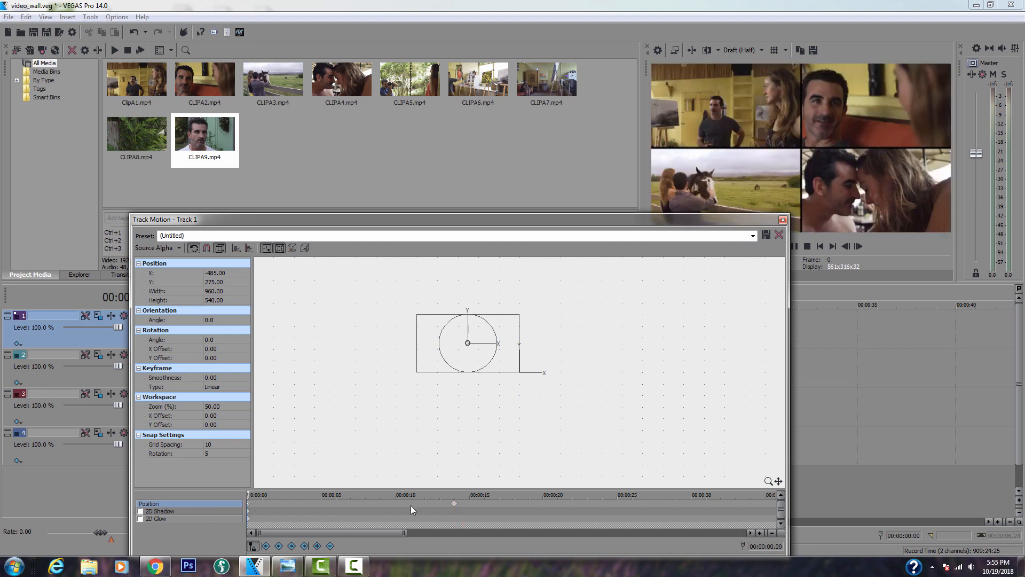
left_click(454, 505)
At 00:00:14.00, enlarge track 1's frame to about 2,130 by 1,198 and move it to X -40, Y 75.
scroll(475, 504, "up", 3)
scroll(478, 508, "up", 3)
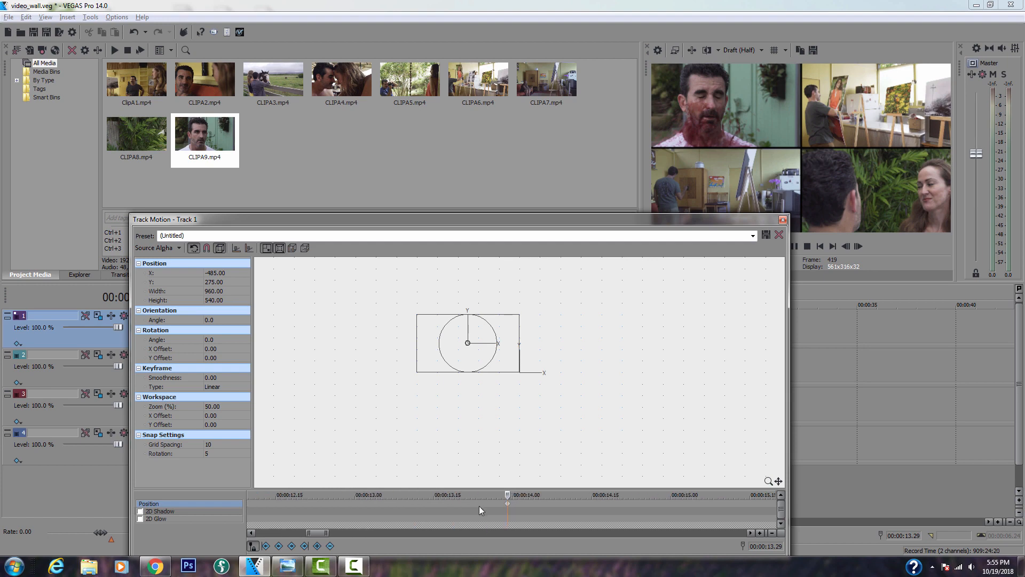
left_click(514, 502)
left_click_drag(519, 372, 562, 396)
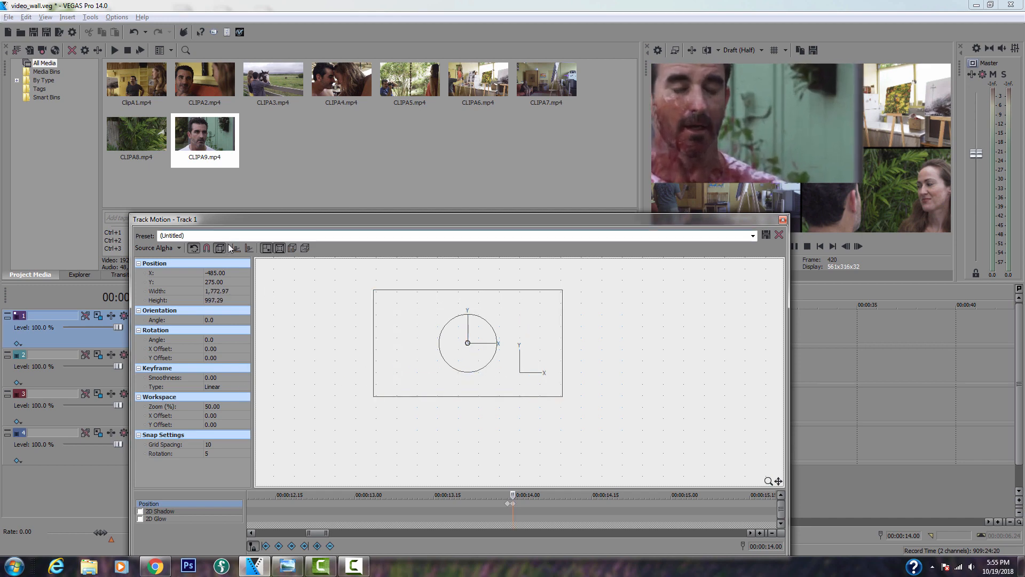
left_click_drag(468, 345, 516, 370)
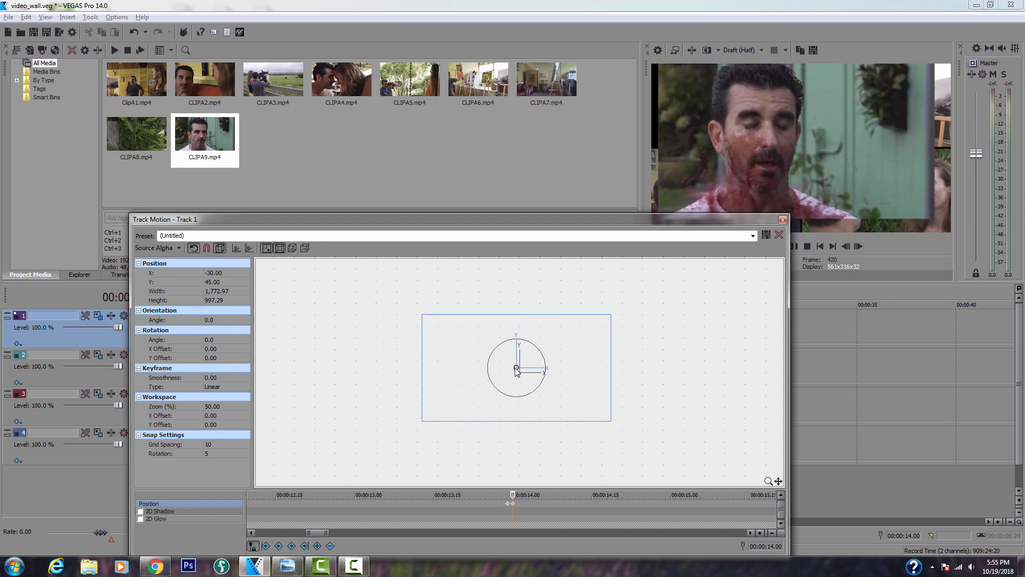
left_click_drag(611, 421, 629, 433)
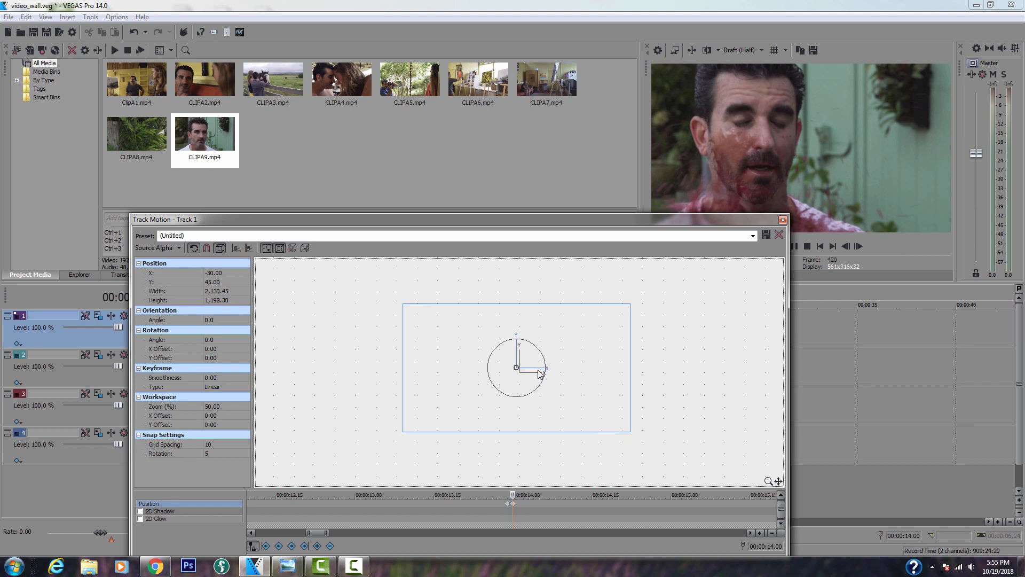
left_click_drag(538, 370, 537, 368)
Set the interpolation of track 1's motion keyframe at 00:00:13.29 to Smooth.
scroll(545, 429, "up", 4)
scroll(511, 509, "up", 6)
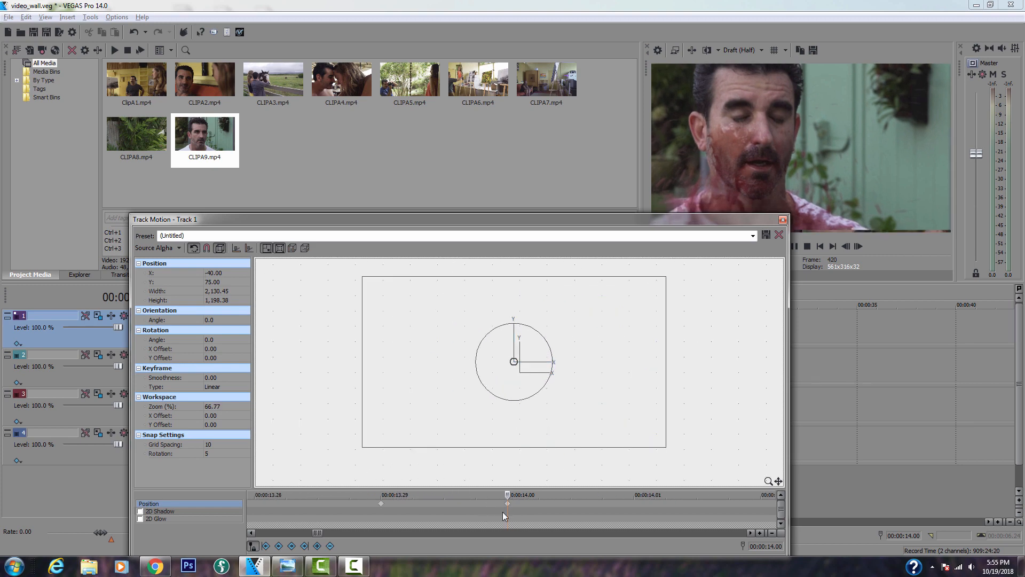
left_click(514, 505)
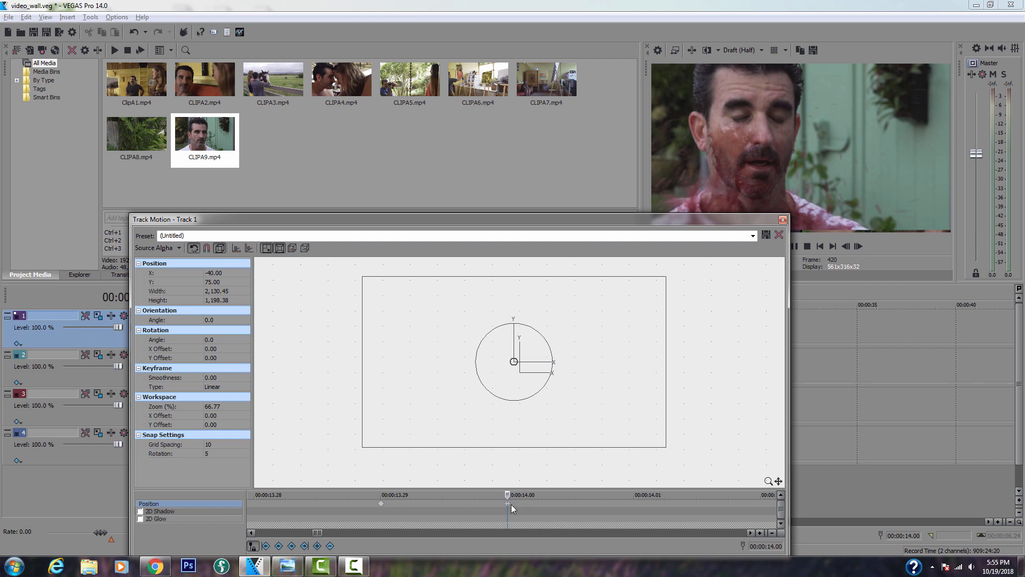
double_click(381, 504)
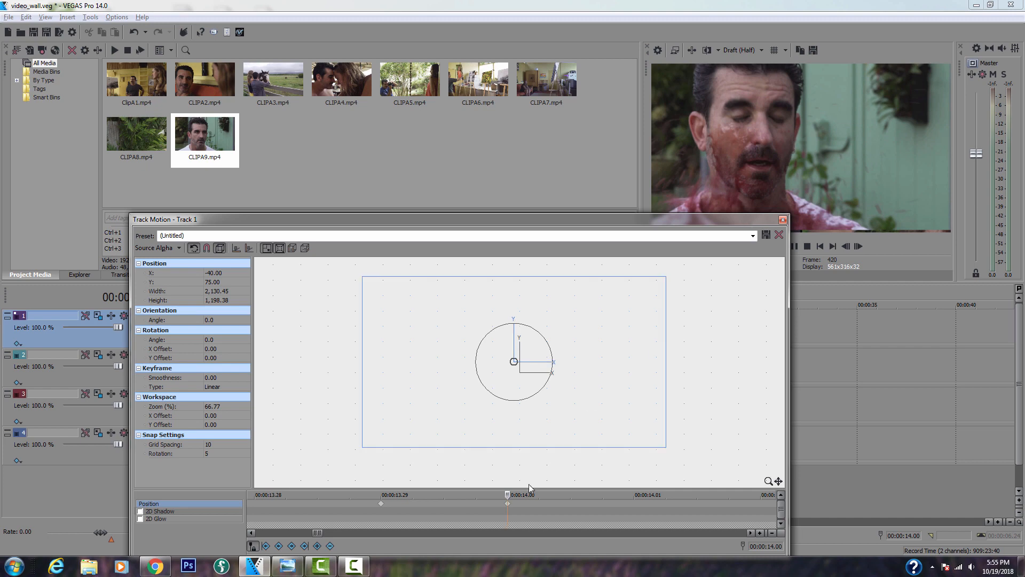
left_click(381, 503)
right_click(382, 502)
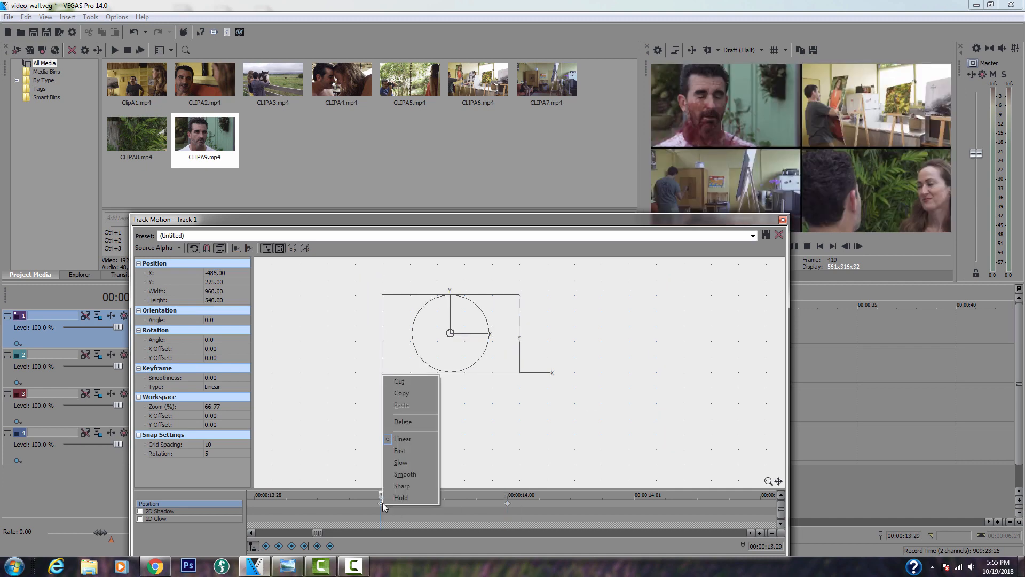
left_click(412, 473)
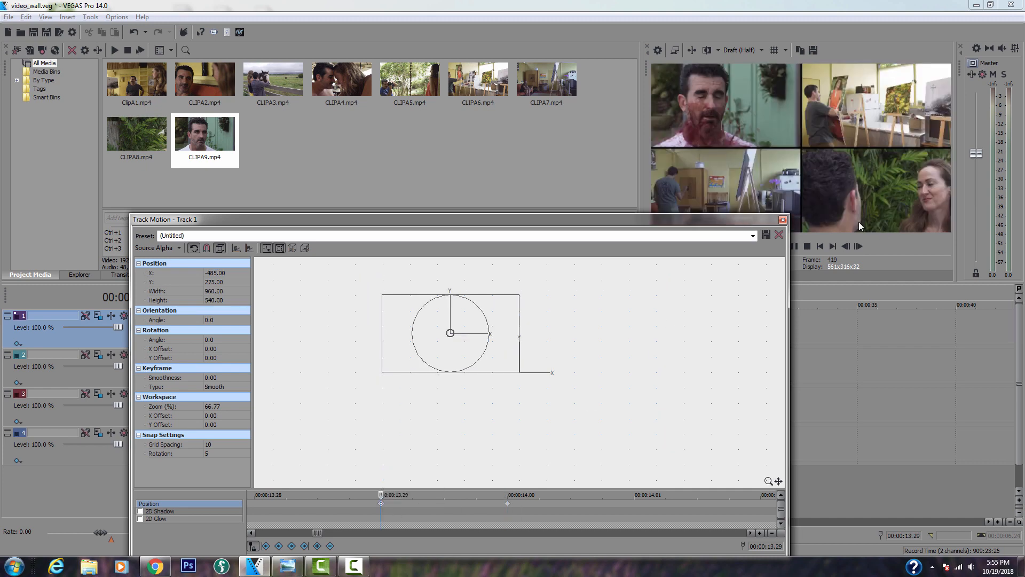
Close Track Motion and play the wall from about 10 and 12 seconds to review CLIPA9's enlargement.
left_click(782, 220)
left_click(364, 470)
key("space")
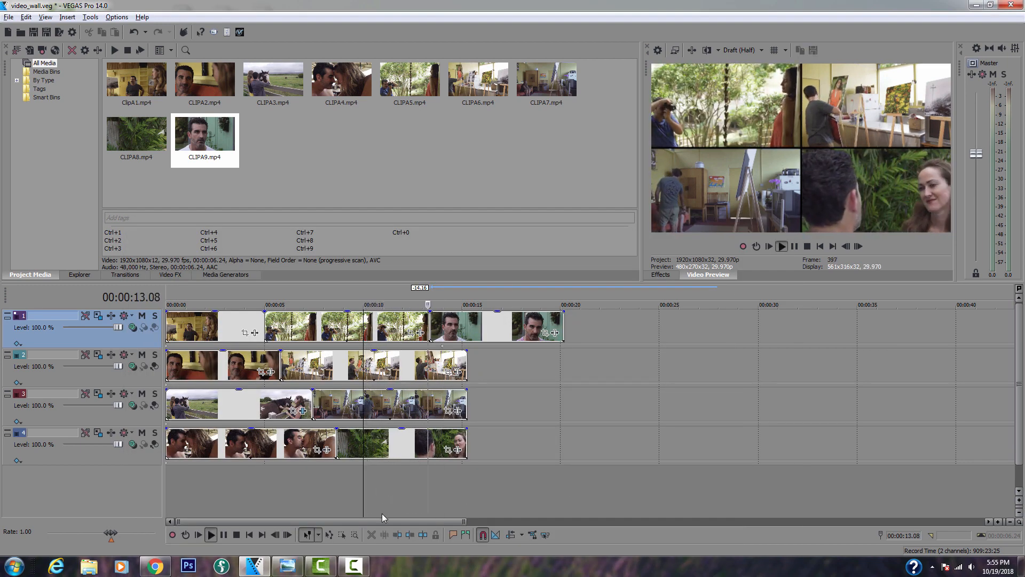
key("space")
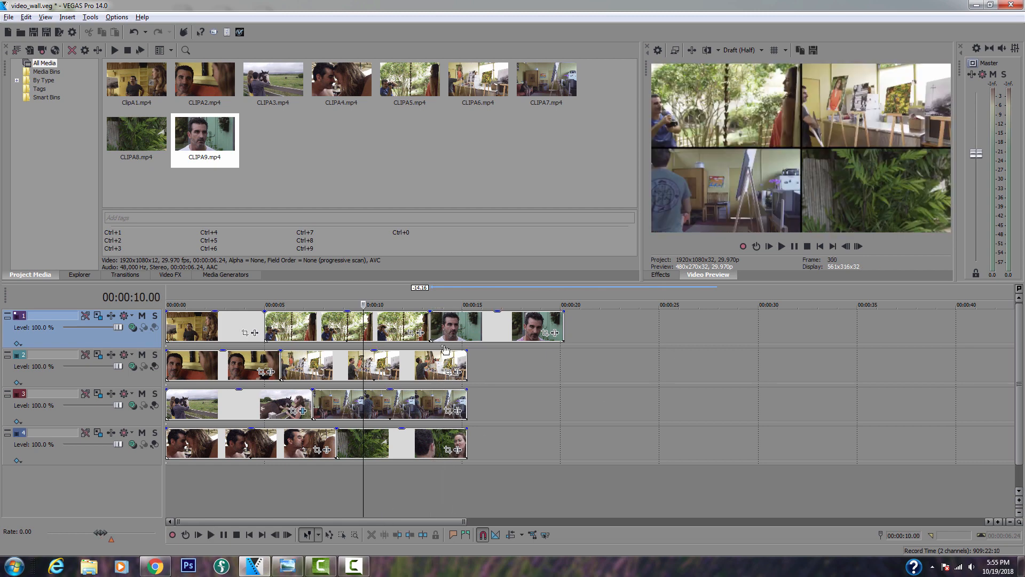
scroll(446, 347, "up", 2)
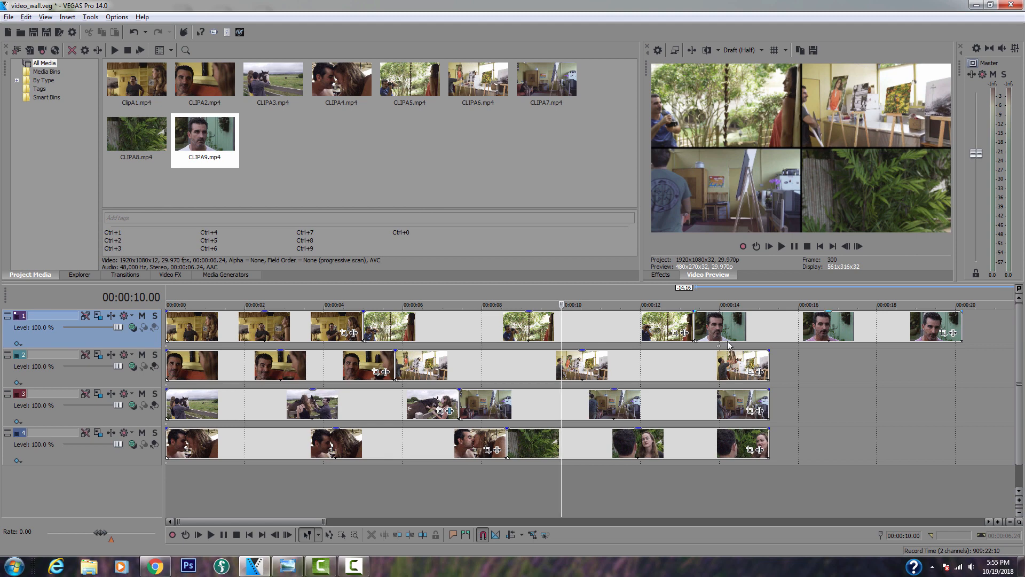
scroll(729, 344, "up", 2)
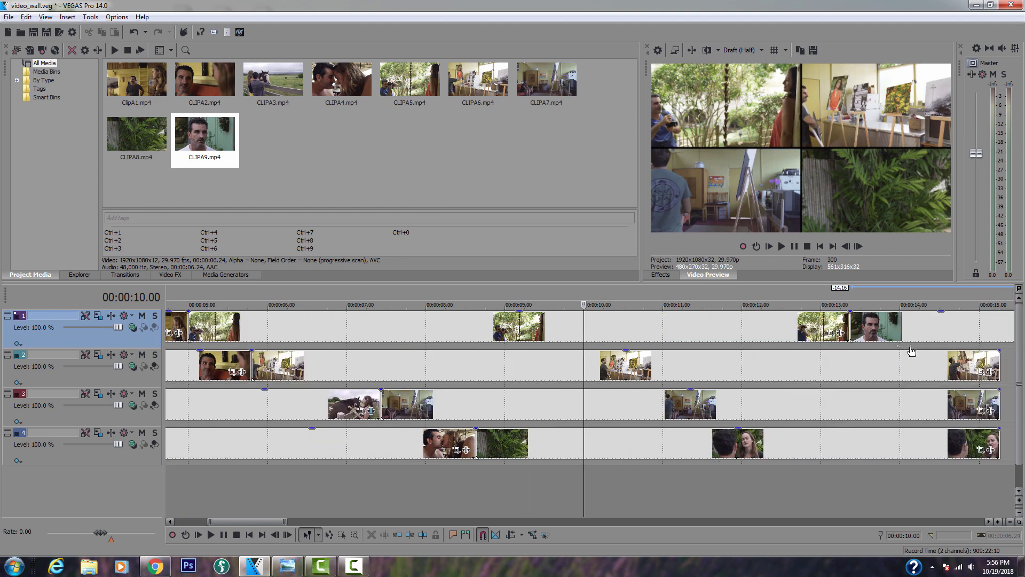
key("space")
scroll(729, 486, "down", 5)
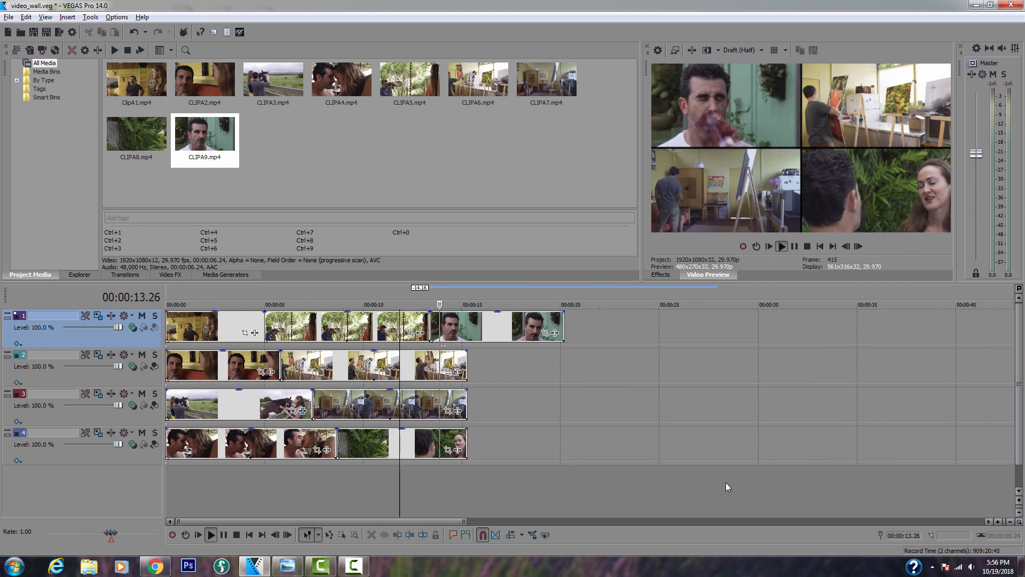
key("space")
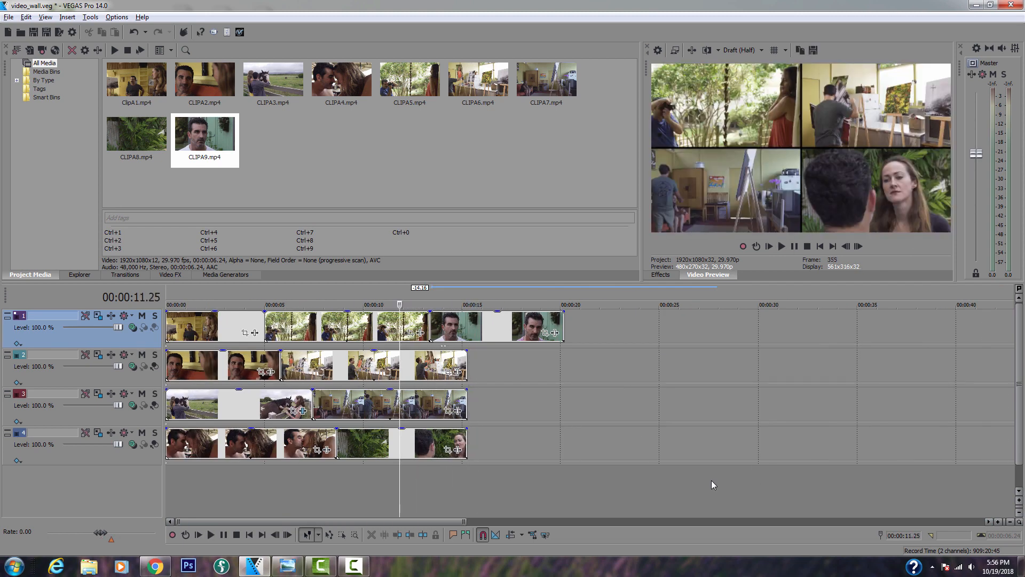
key("space")
scroll(736, 368, "up", 5)
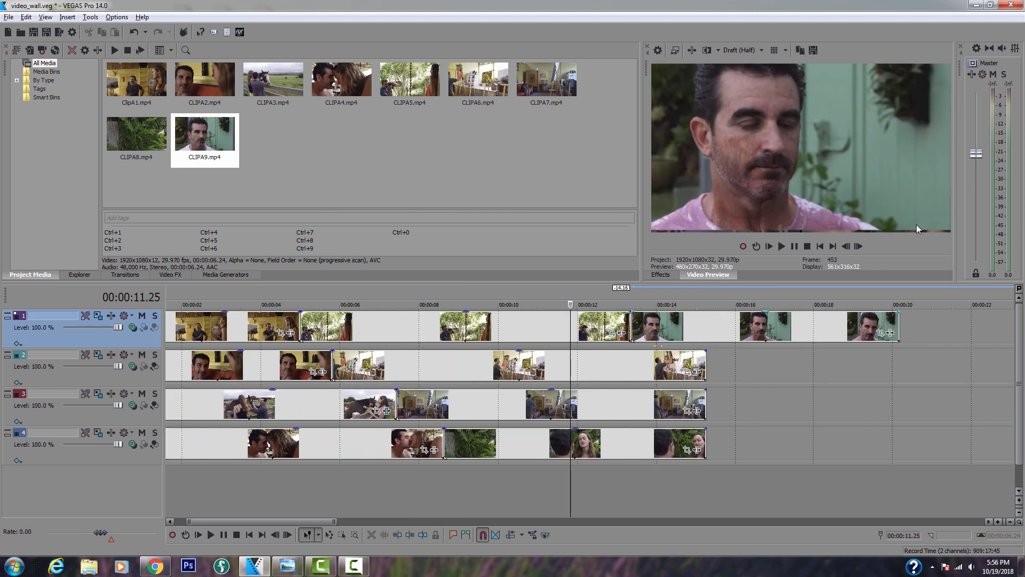
key("space")
In track 1's Track Motion, nudge the enlarged frame down to Y 55.56 at 00:00:14.04.
left_click(880, 333)
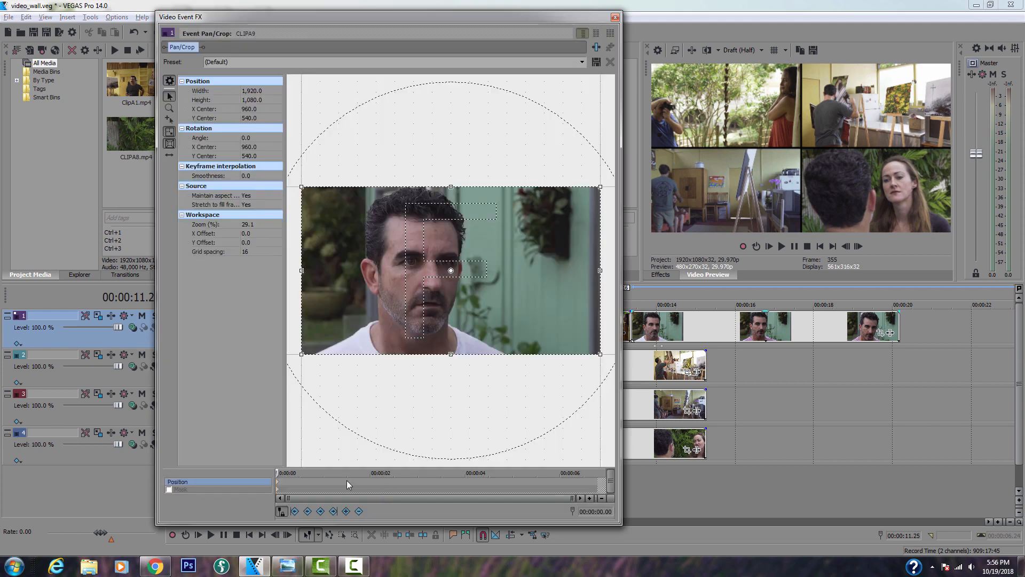
left_click(616, 17)
left_click(97, 316)
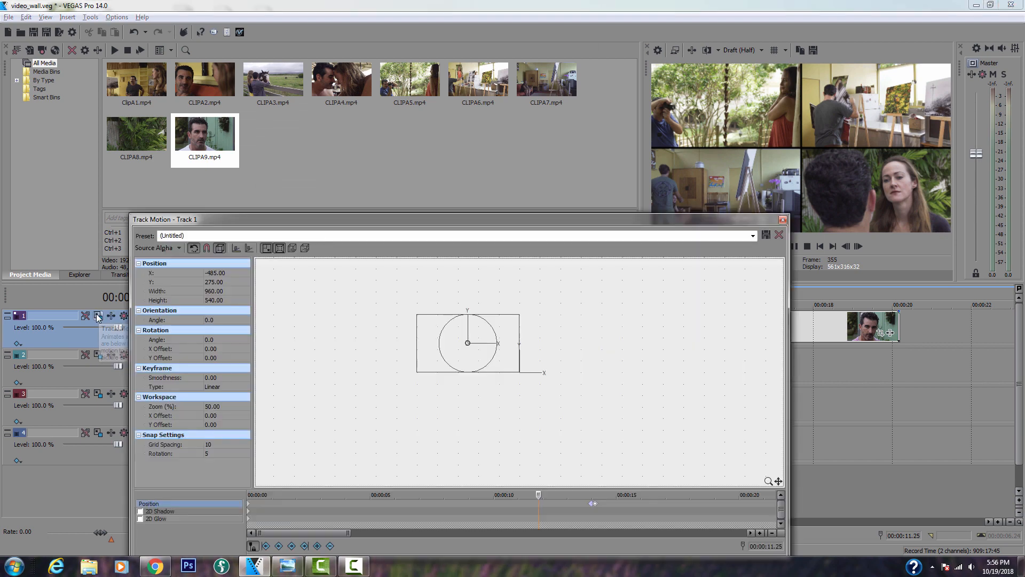
left_click(594, 504)
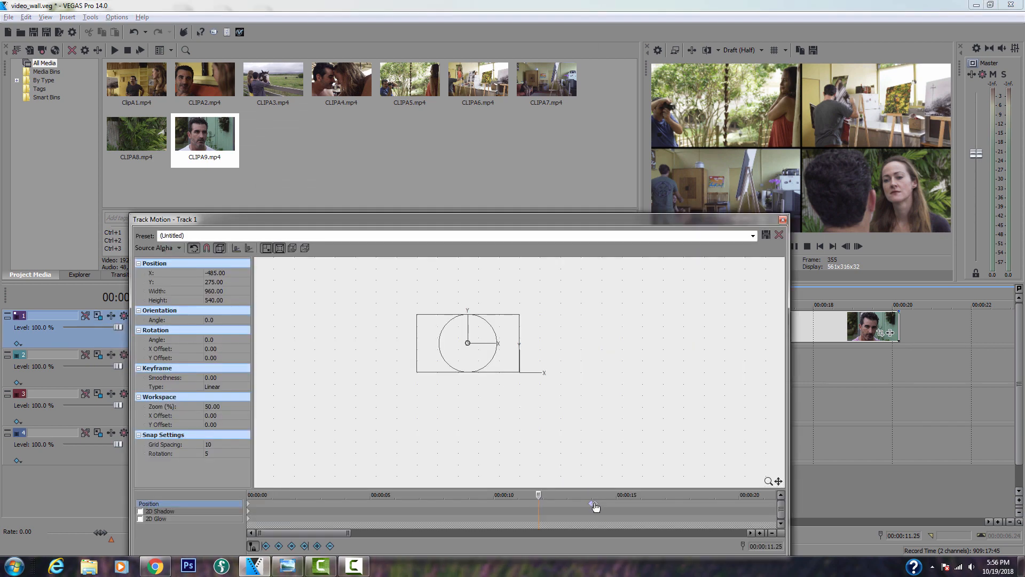
scroll(665, 398, "up", 3)
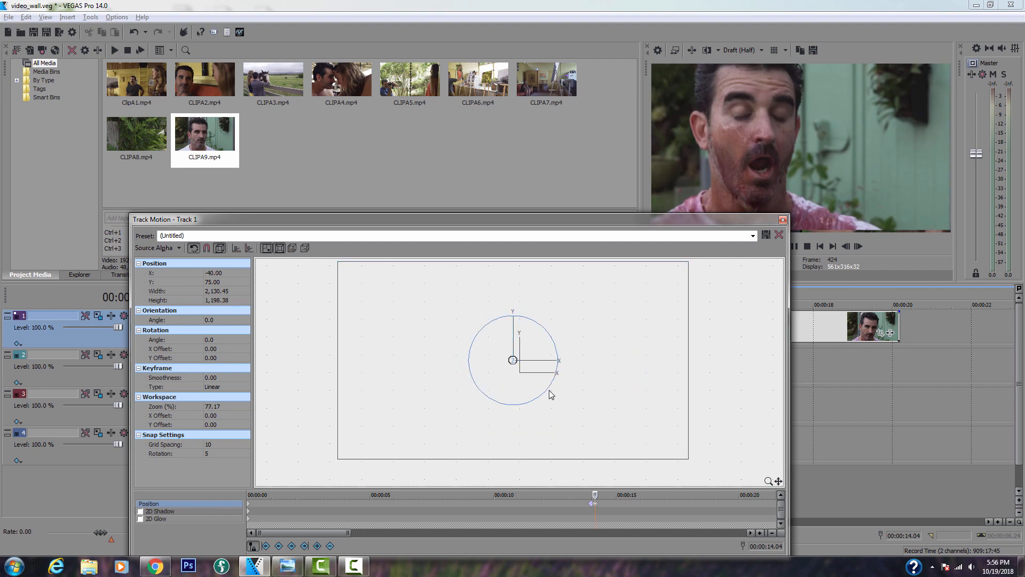
key("Down")
key("Down")
key("Down")
key("Down")
key("Down")
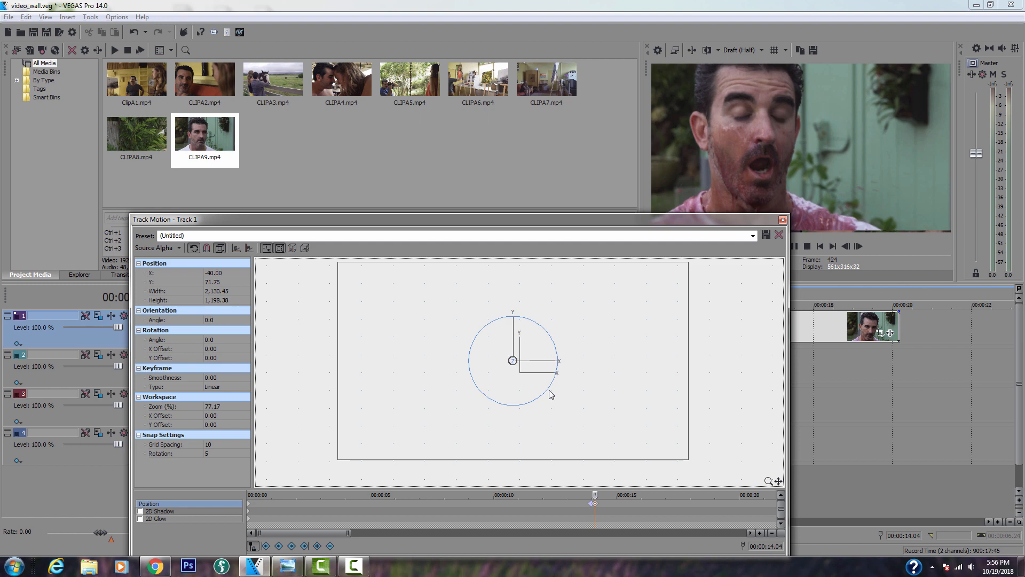
key("Down")
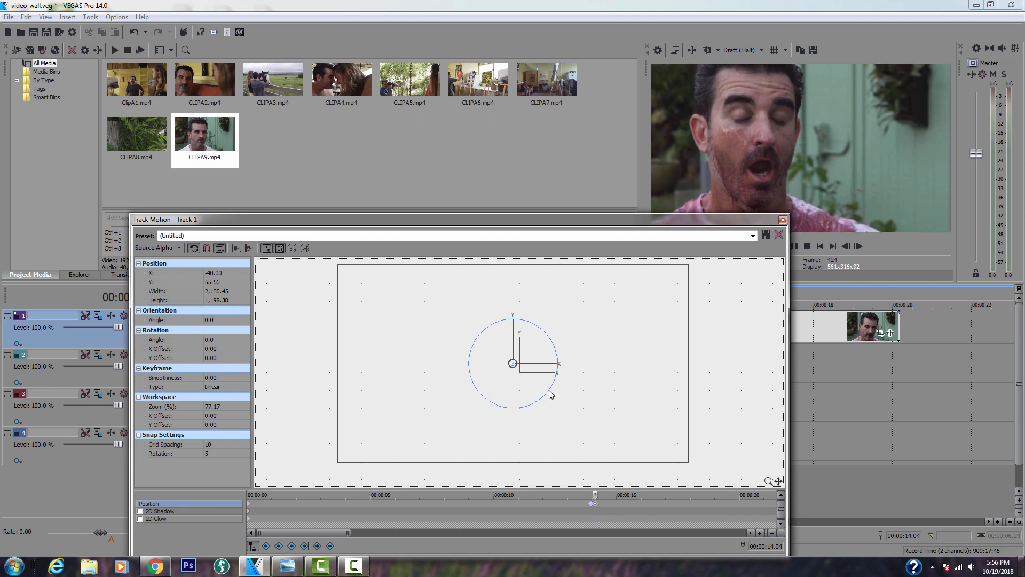
left_click(783, 219)
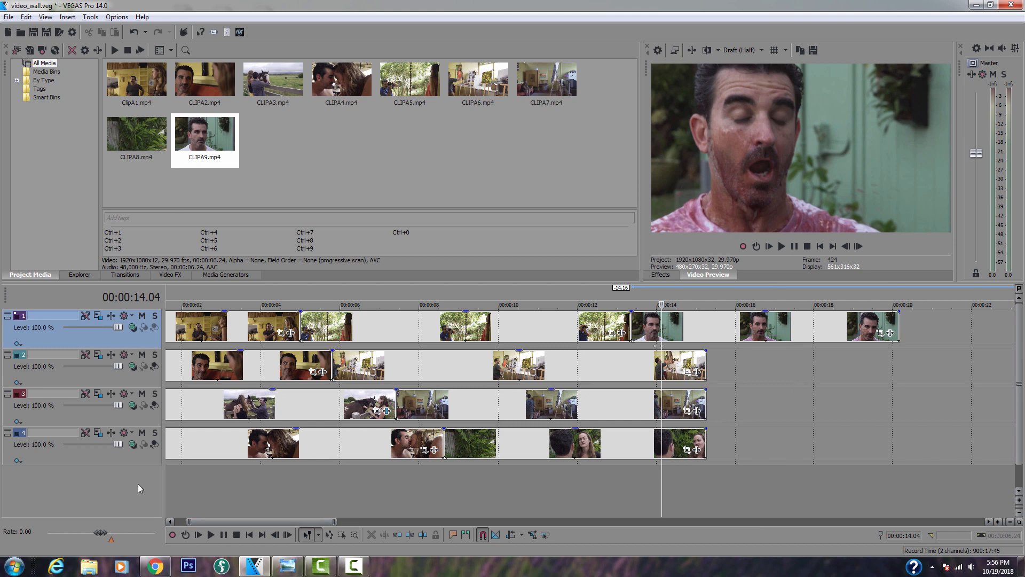
Play the whole video wall from the beginning to about 18 seconds to review the finished sequence.
scroll(236, 479, "down", 5)
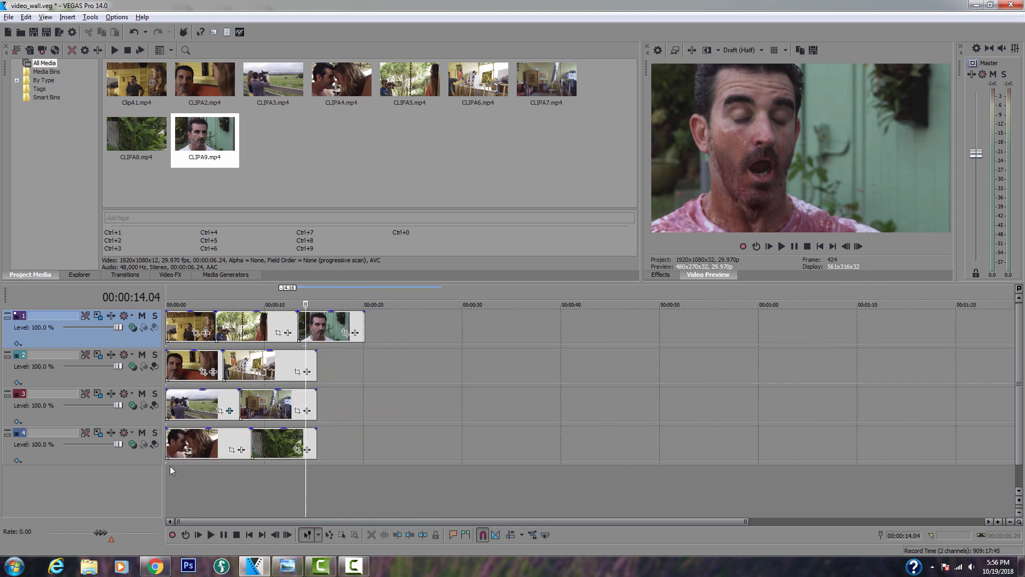
key("Home")
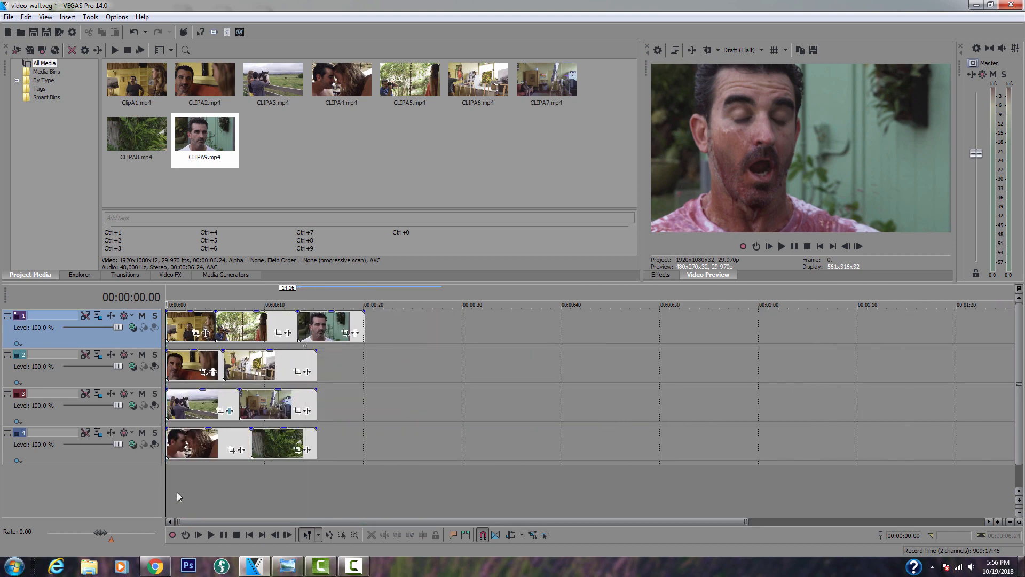
key("space")
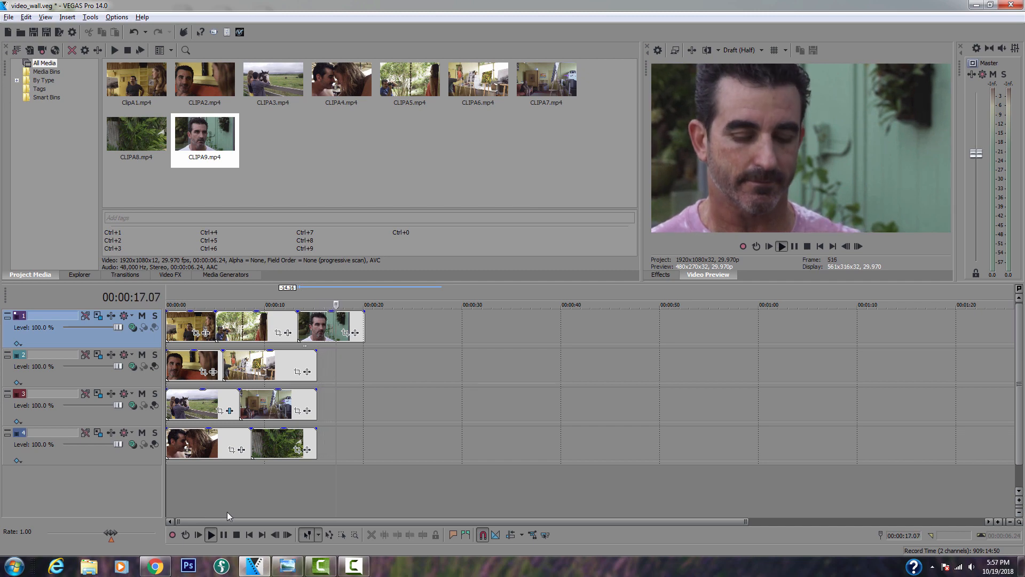
key("Return")
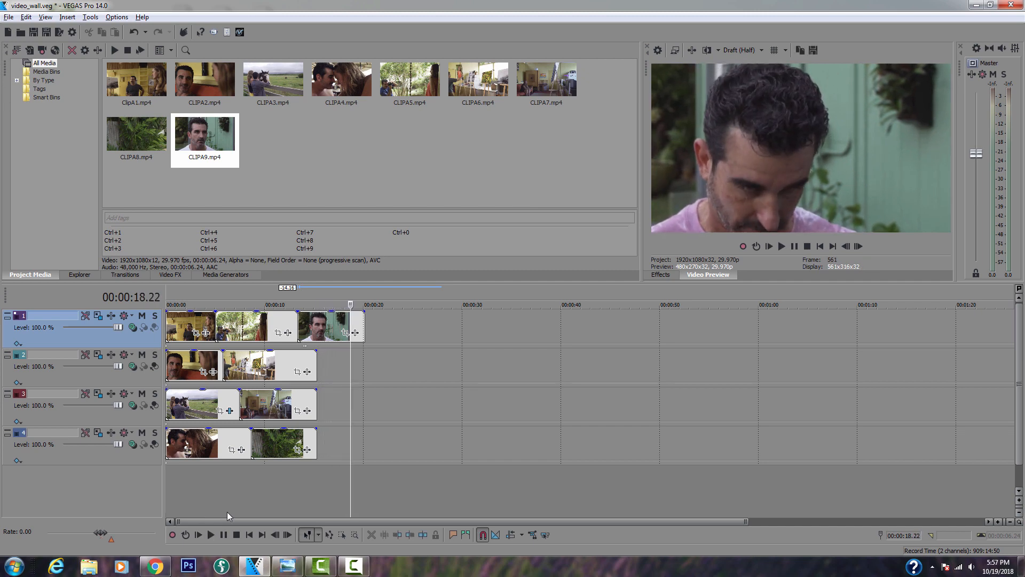